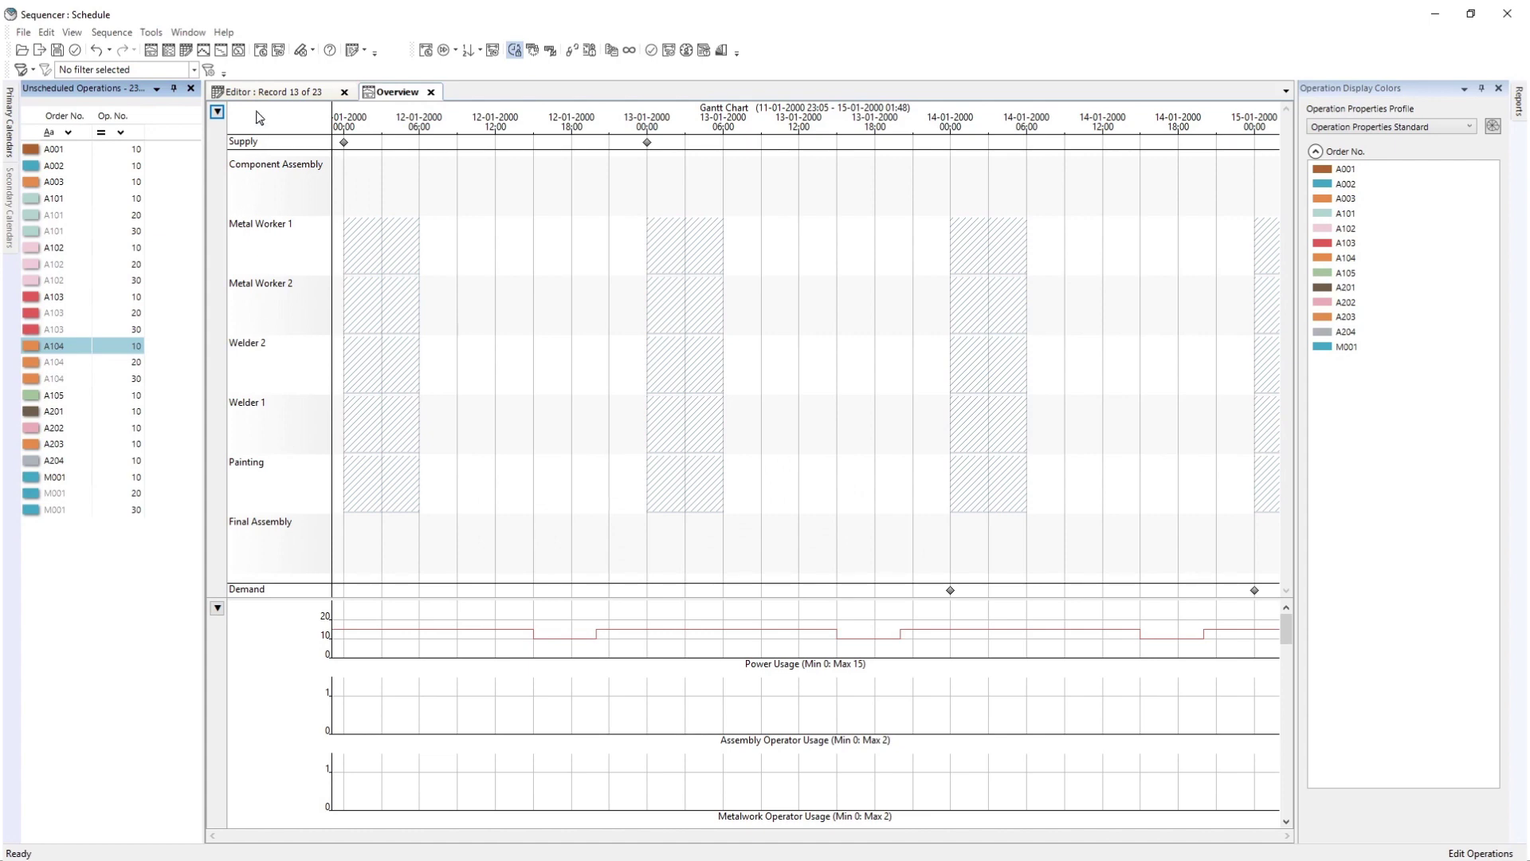
click(259, 94)
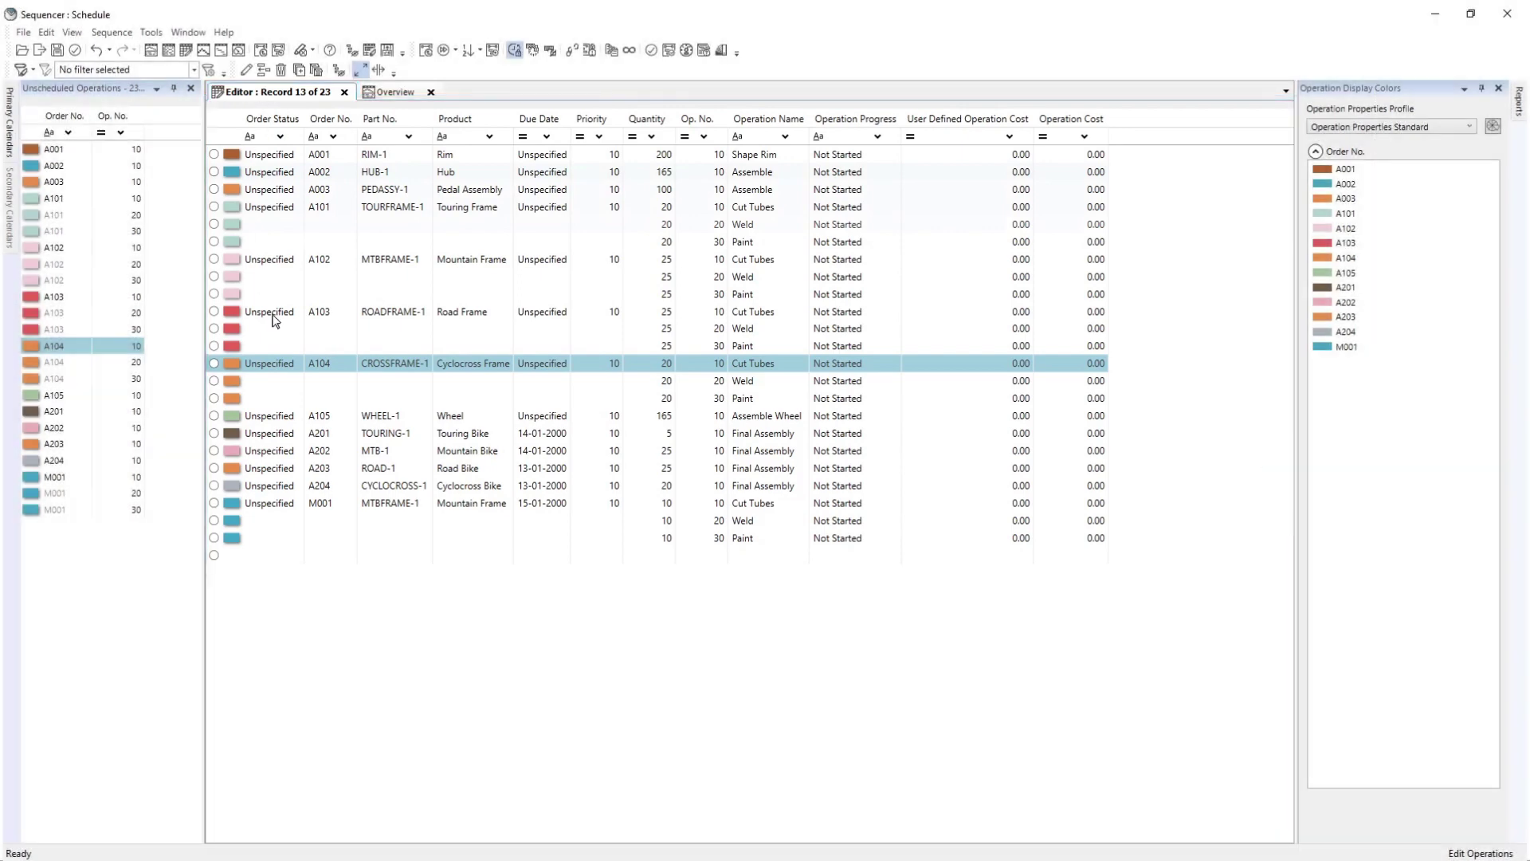
double_click(349, 365)
click(421, 94)
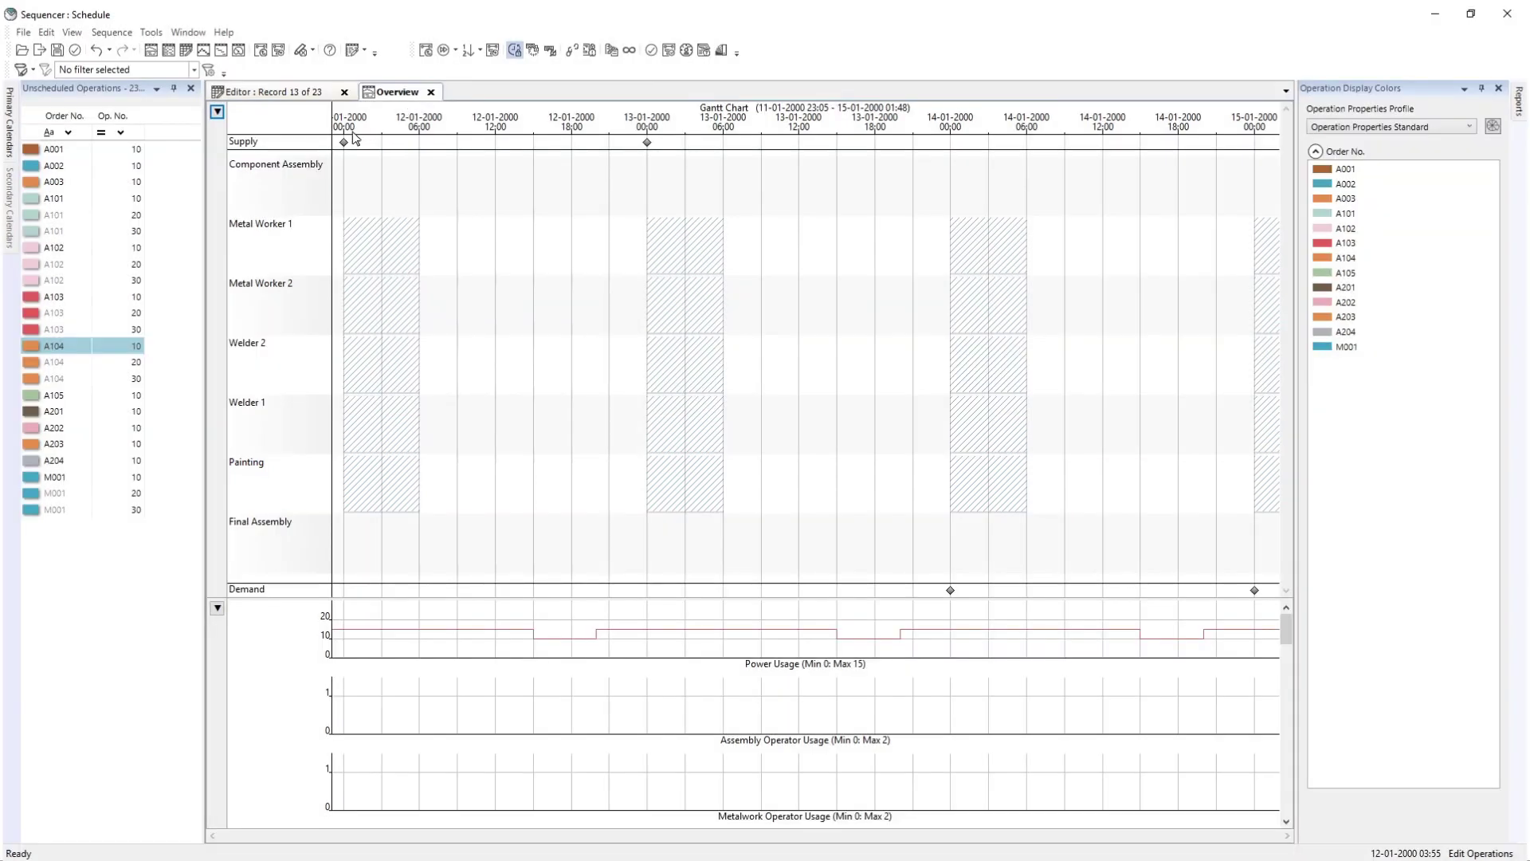
Apply the Normal Week template to Metal Worker 1's working-day calendar period.
click(11, 129)
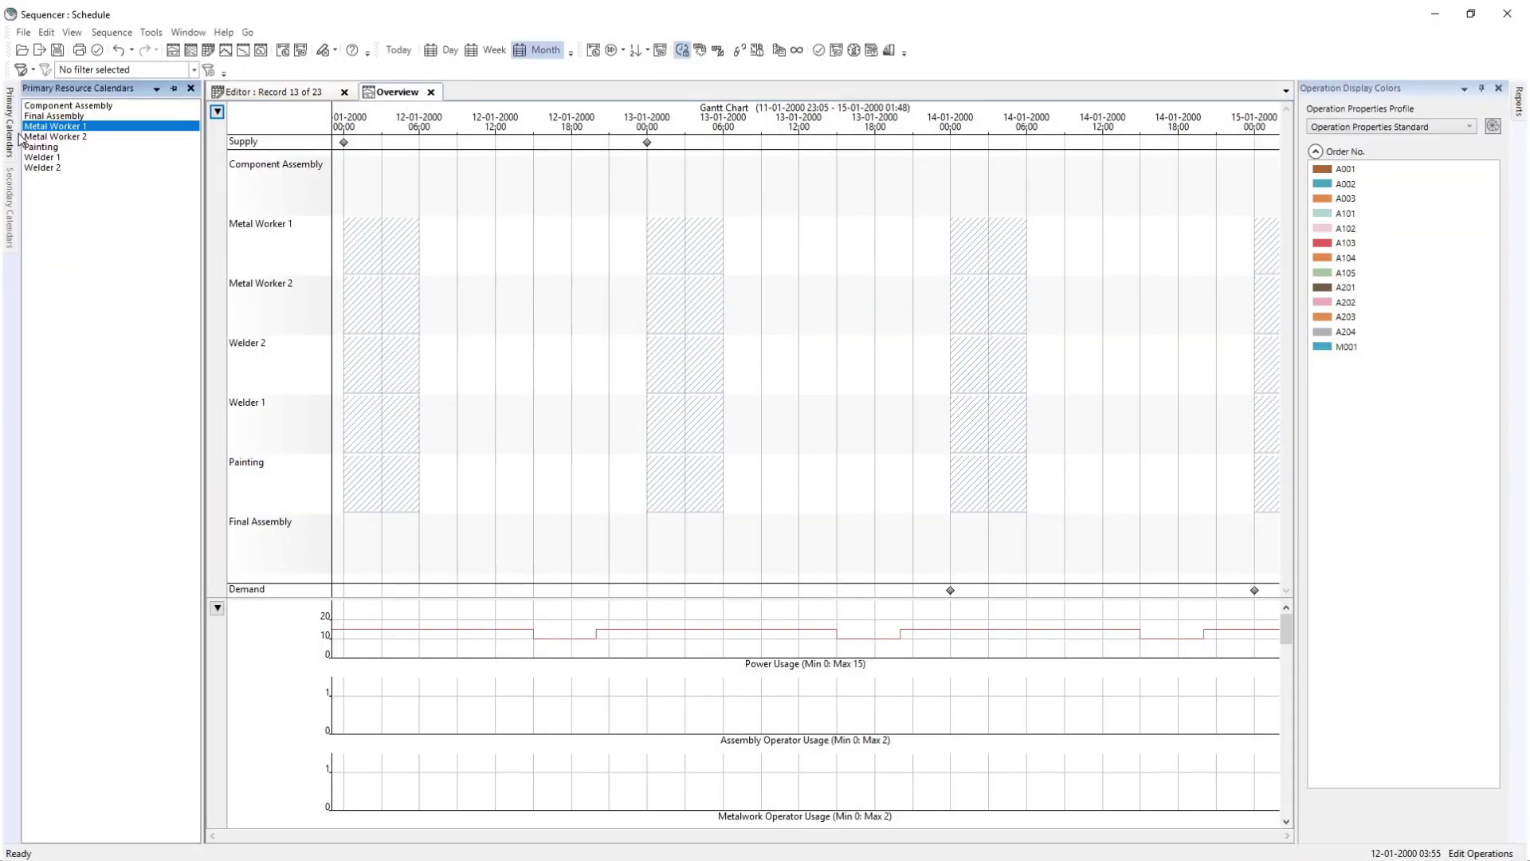
double_click(113, 129)
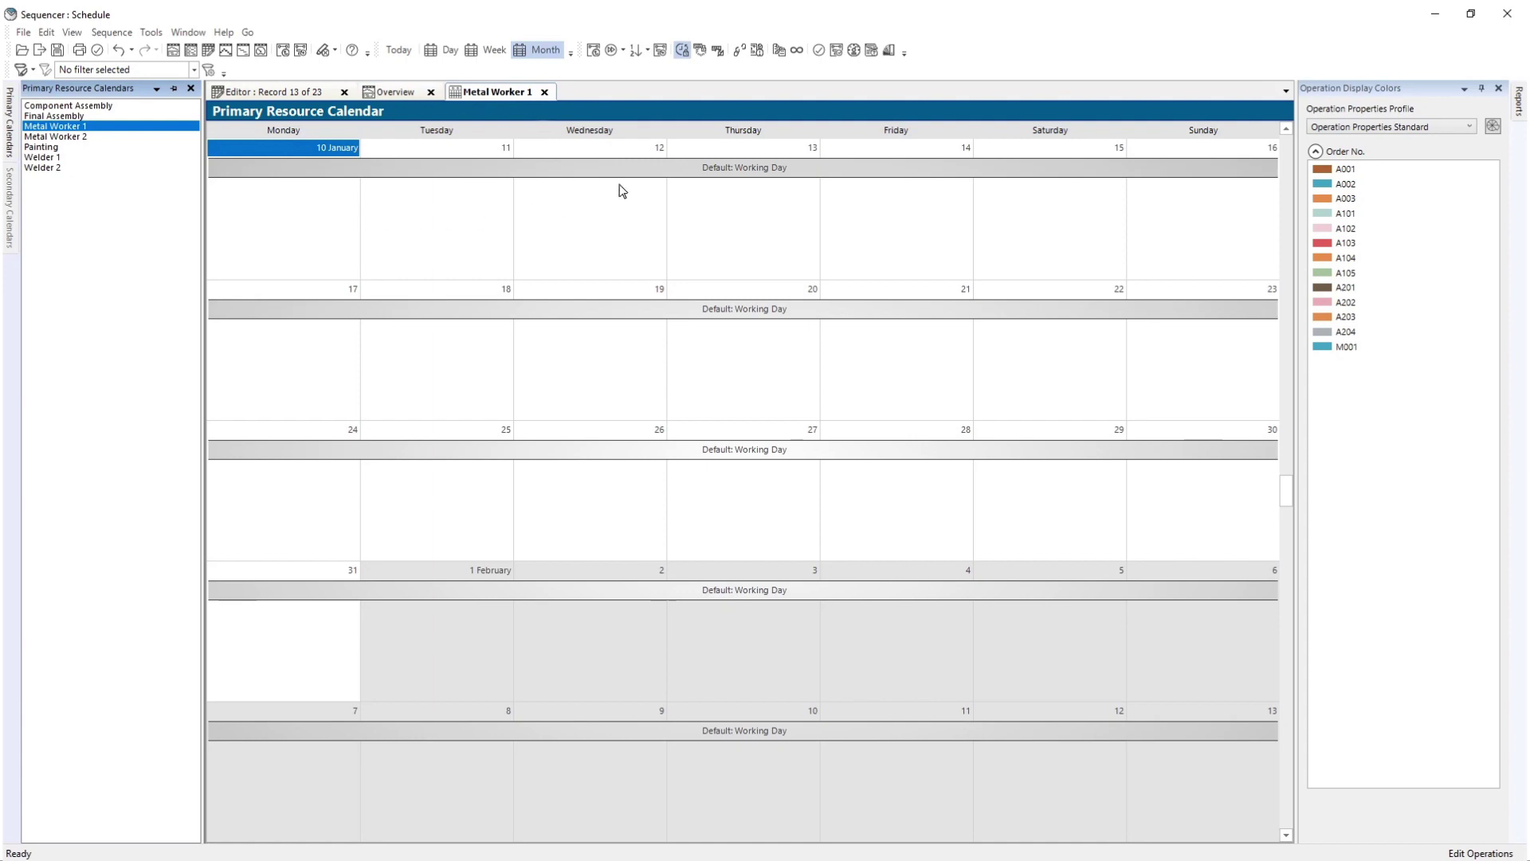
double_click(680, 167)
click(726, 263)
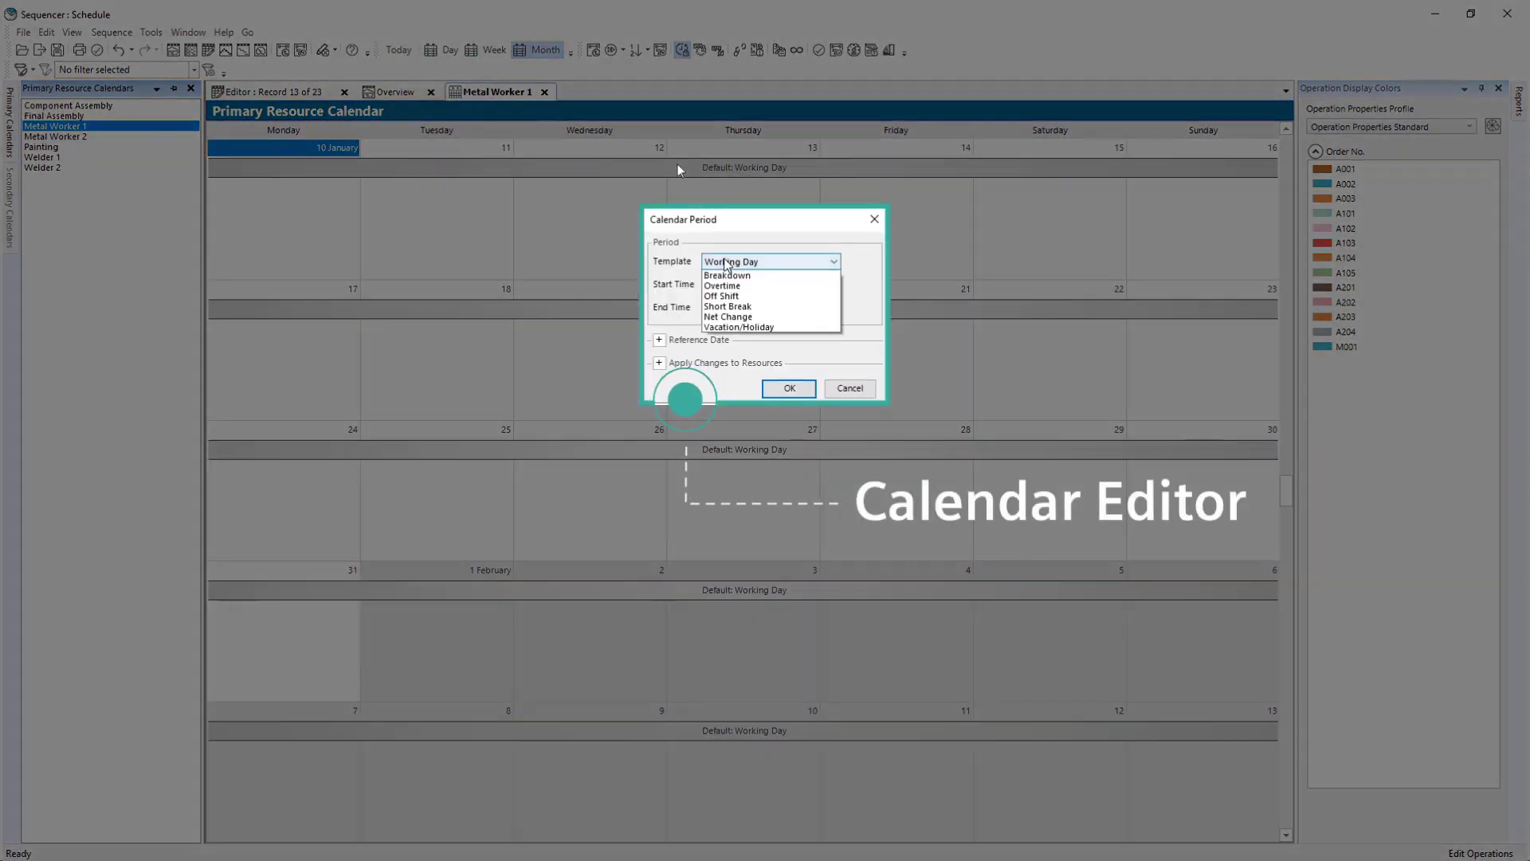
click(731, 317)
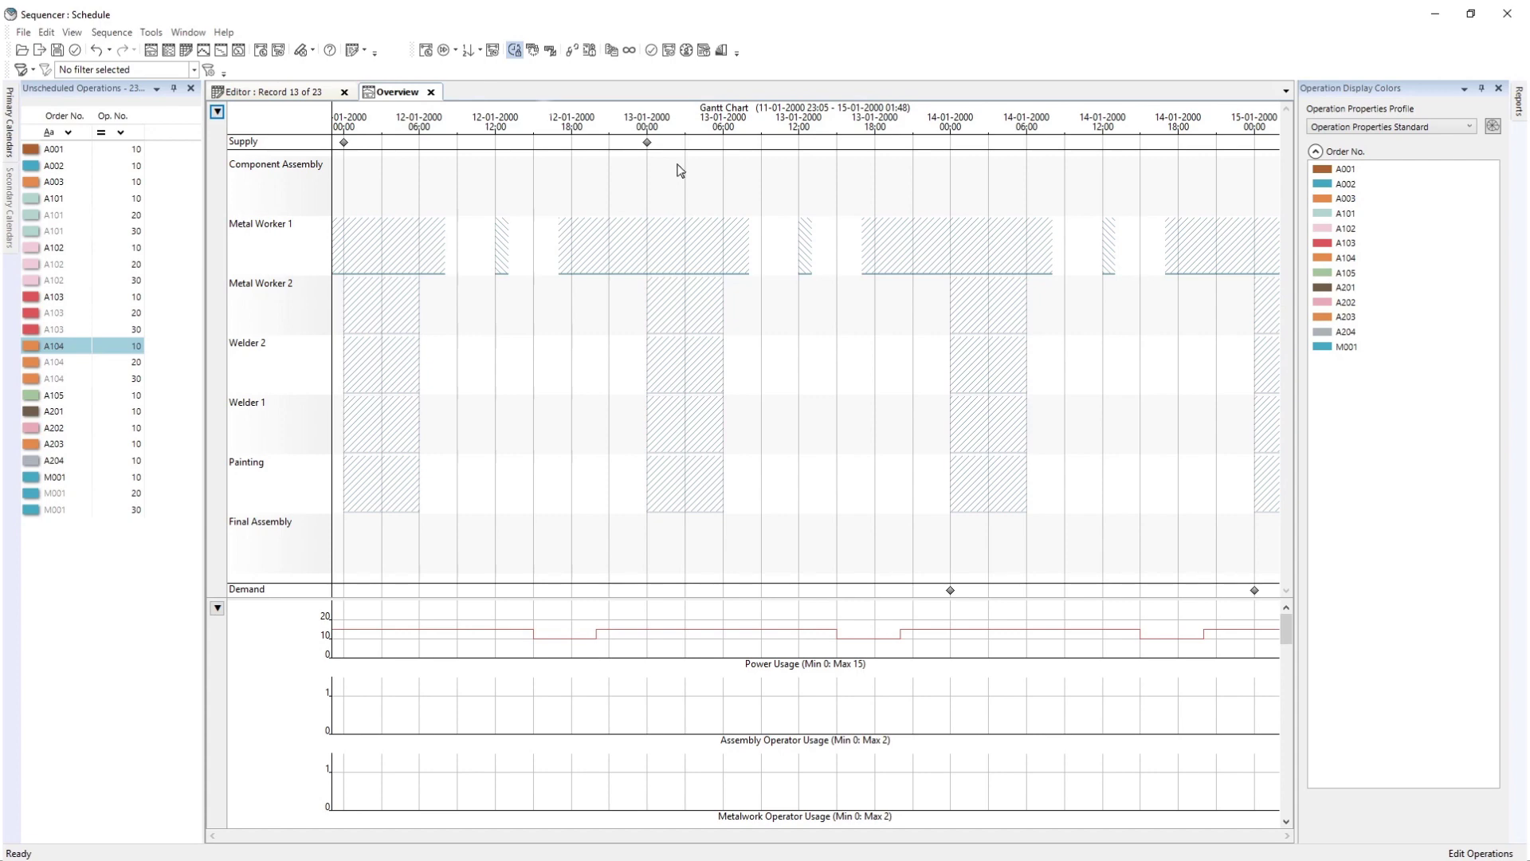
click(111, 32)
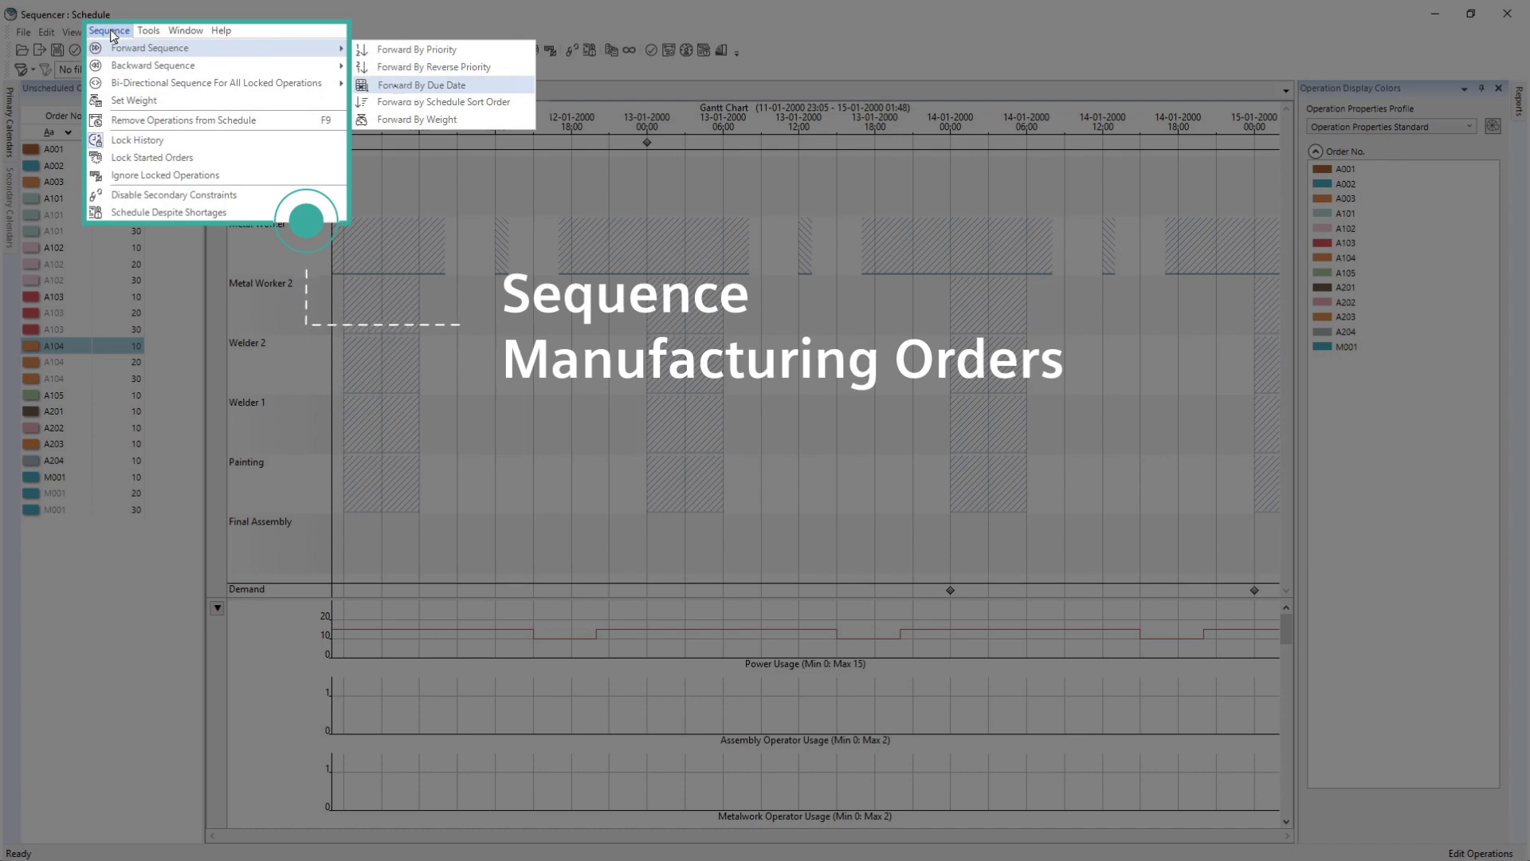
Forward-sequence all orders by due date and validate the operation sequence.
click(486, 83)
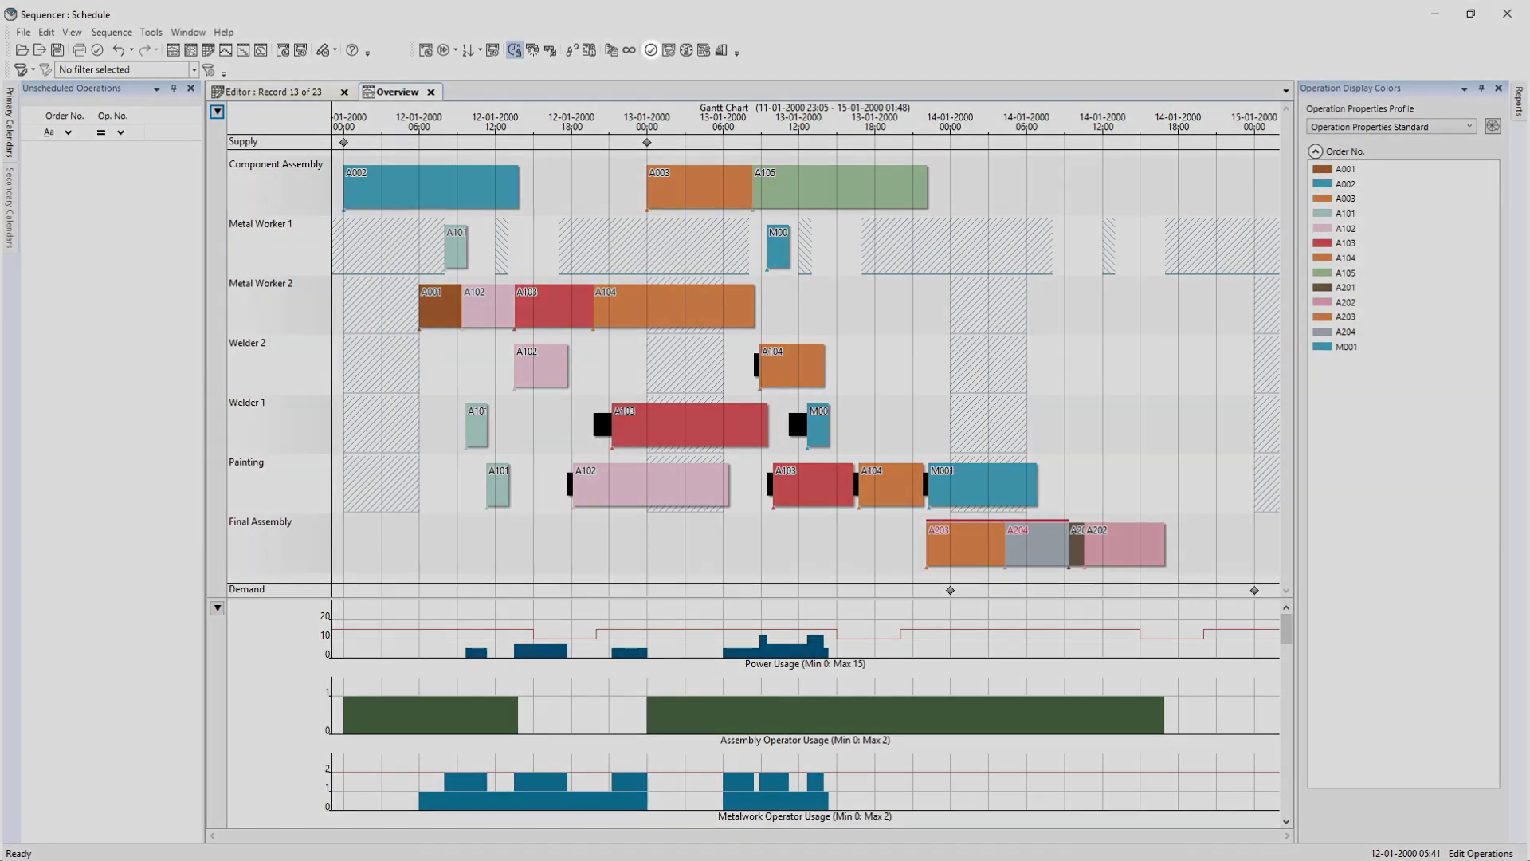
click(650, 49)
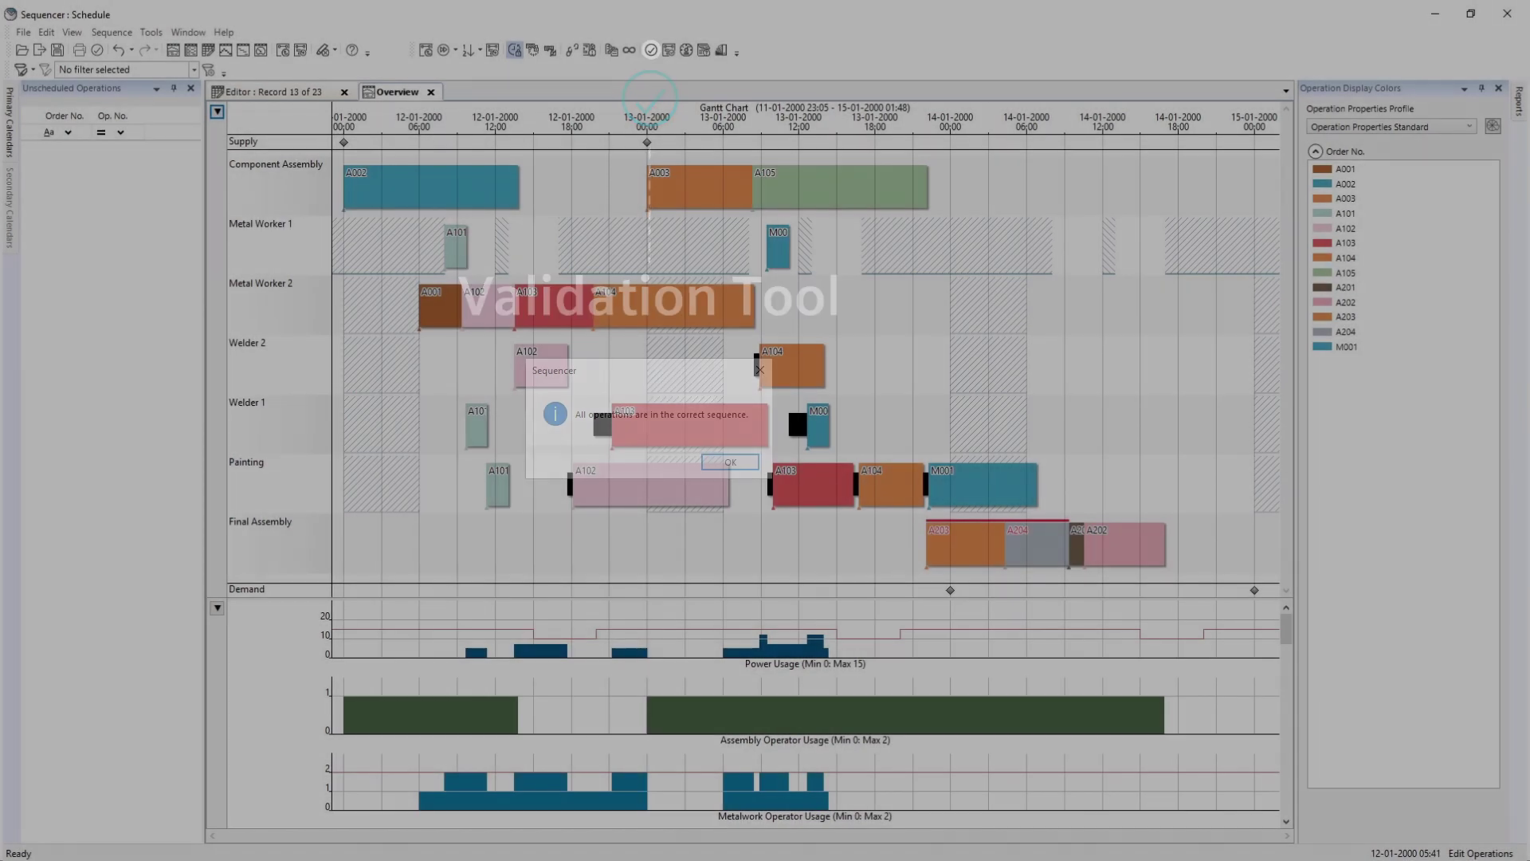
Dismiss the validation message, highlight all operations preceding A202, then clear the highlighting.
key(Return)
right_click(1130, 539)
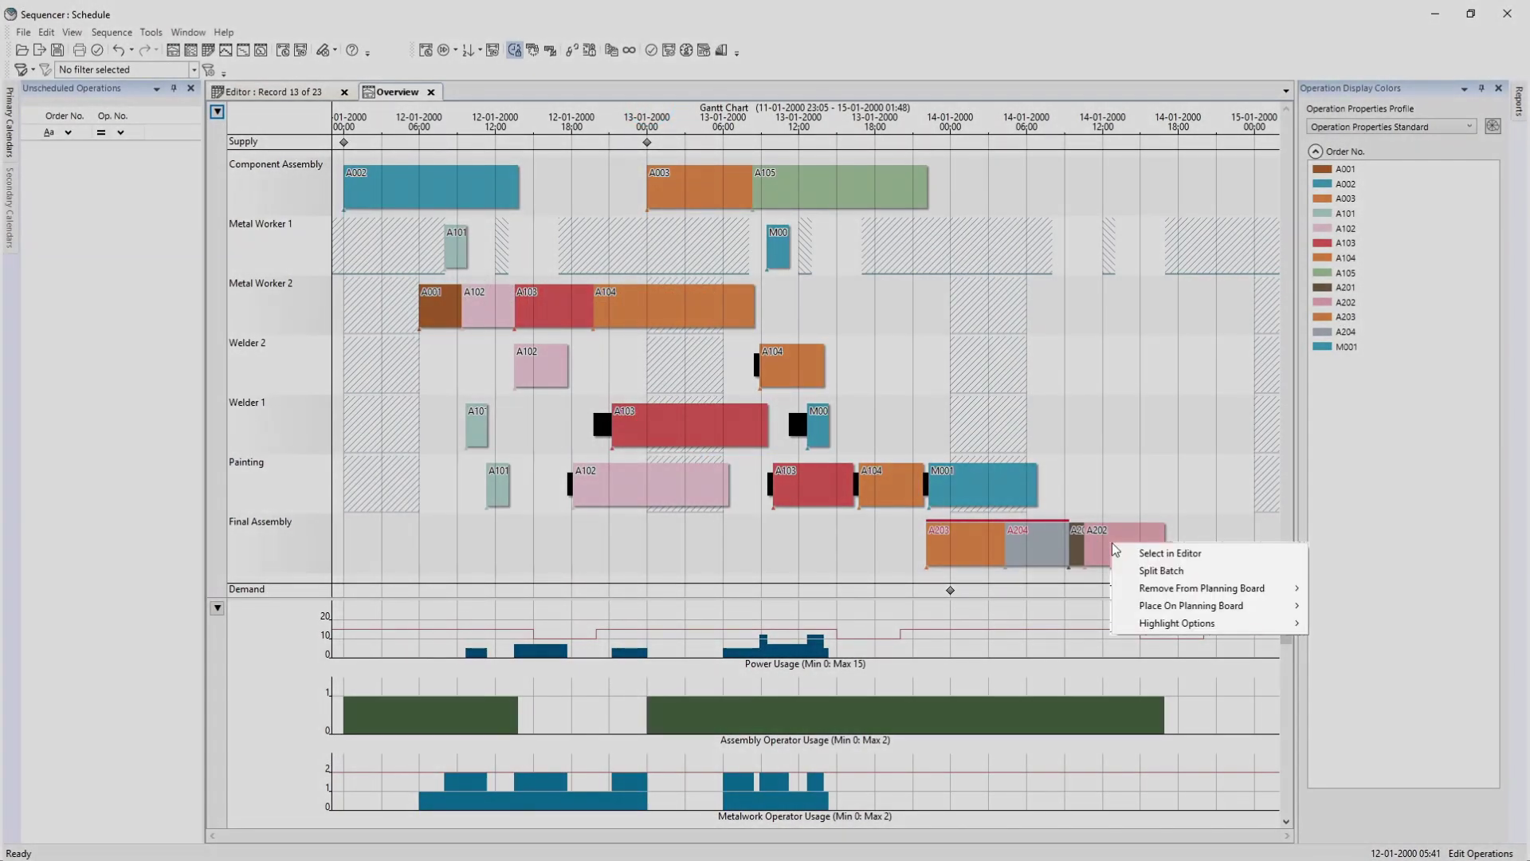
mouse_move(1147, 630)
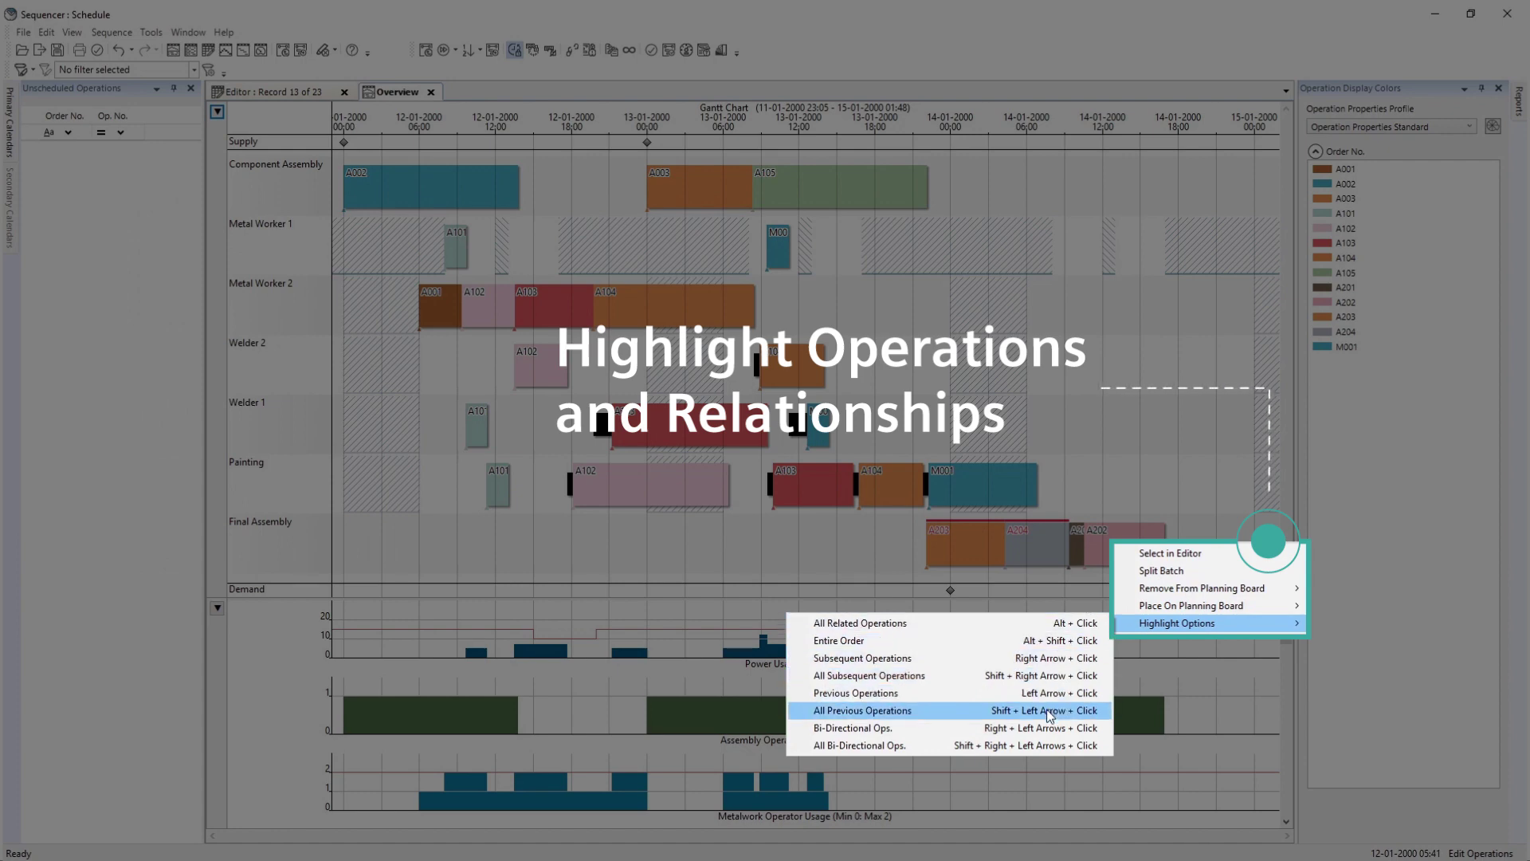
click(1048, 711)
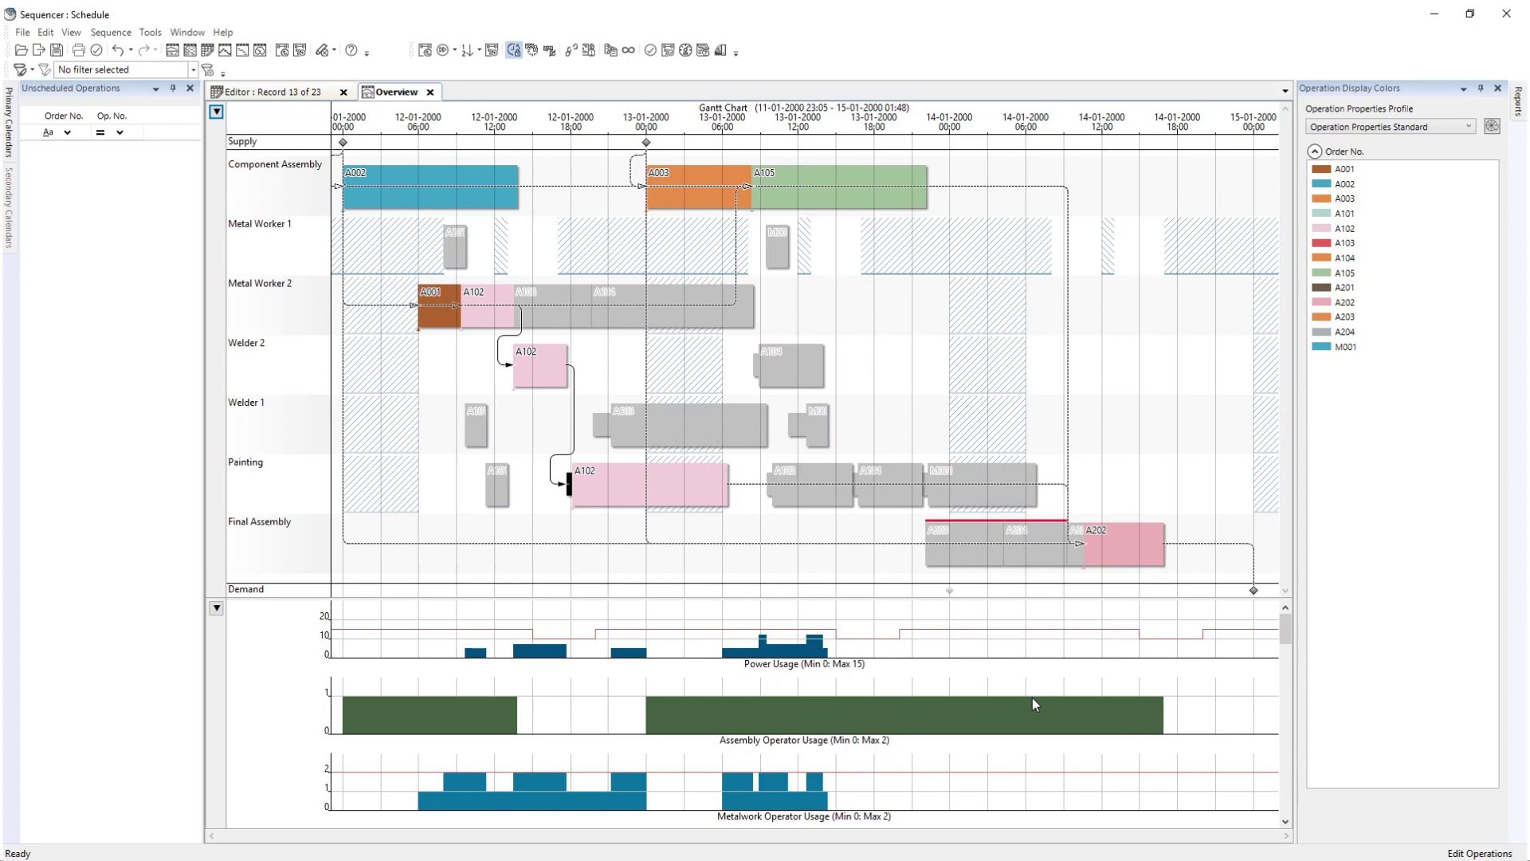
click(826, 562)
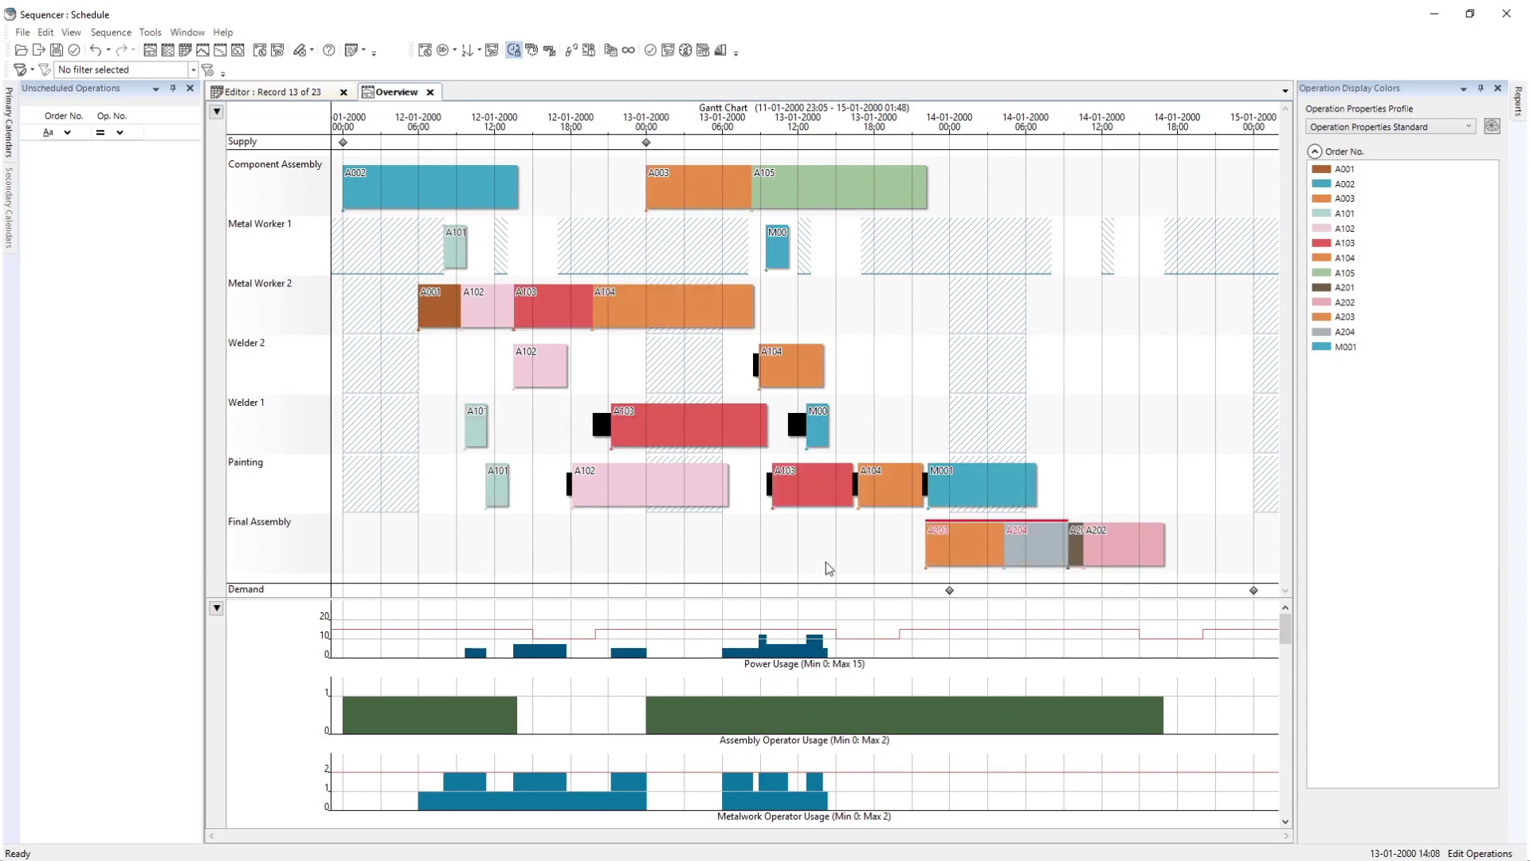
Drag the usage-chart time line to highlight operations active around 13-01 02:47.
drag(423, 802, 820, 816)
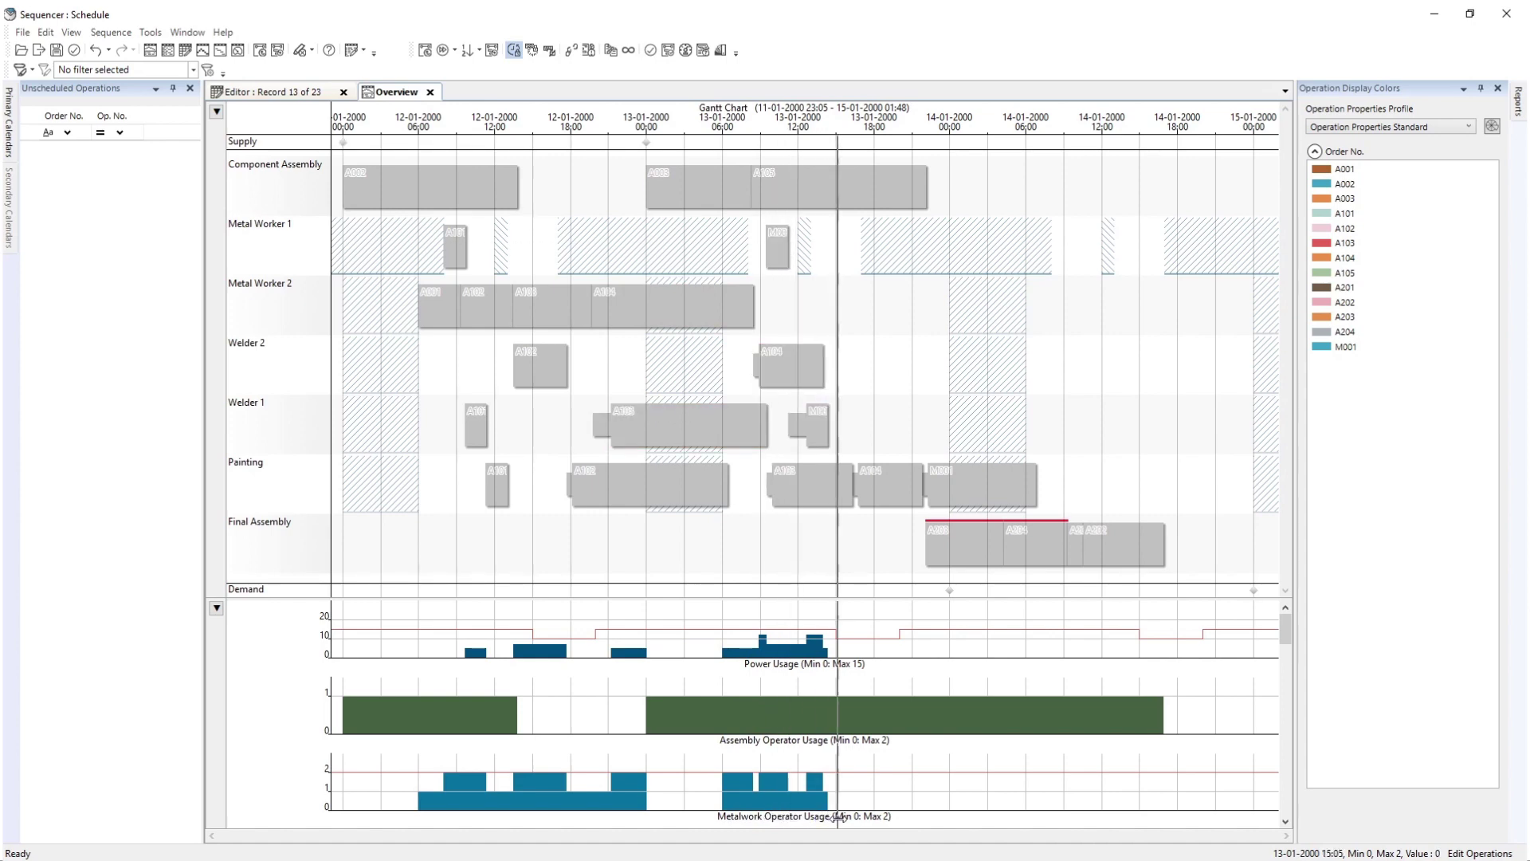
drag(620, 726, 820, 726)
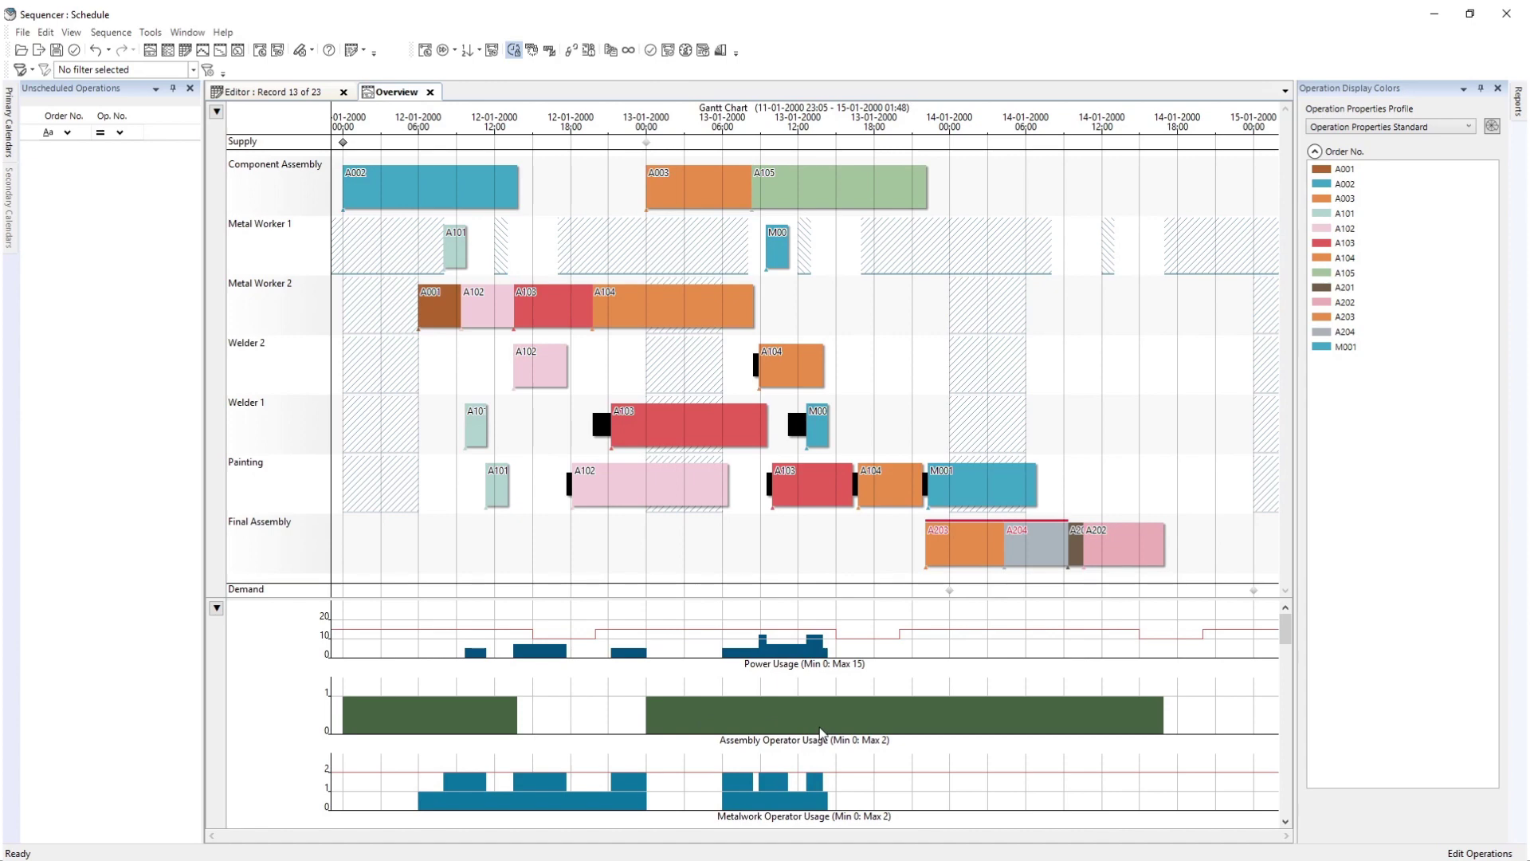
click(216, 608)
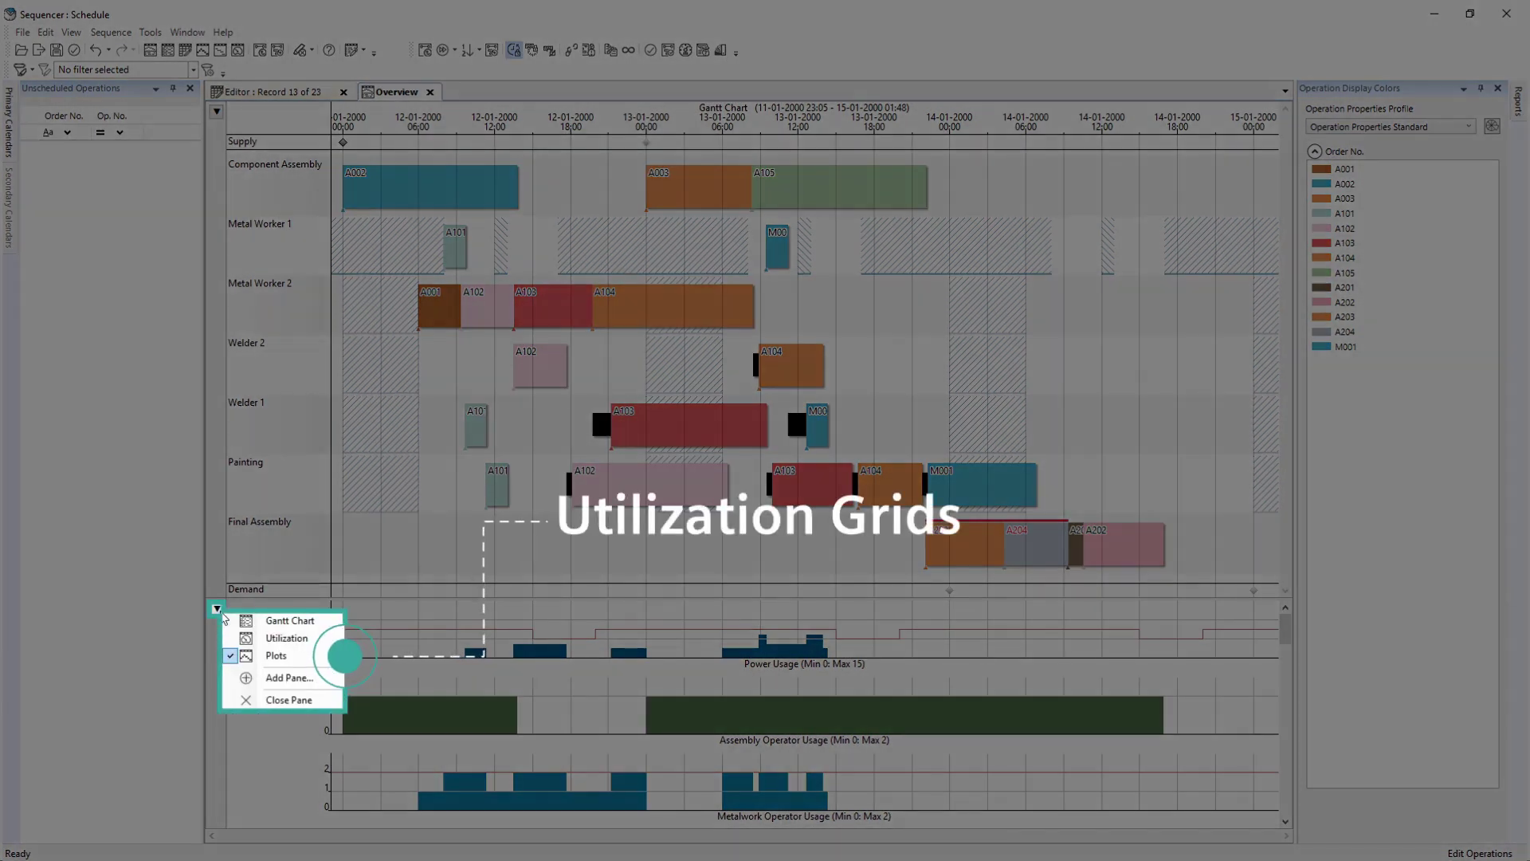
Show Utilization grids in the lower pane and review Schedule Statistics: 11 early, 2 late orders.
click(286, 638)
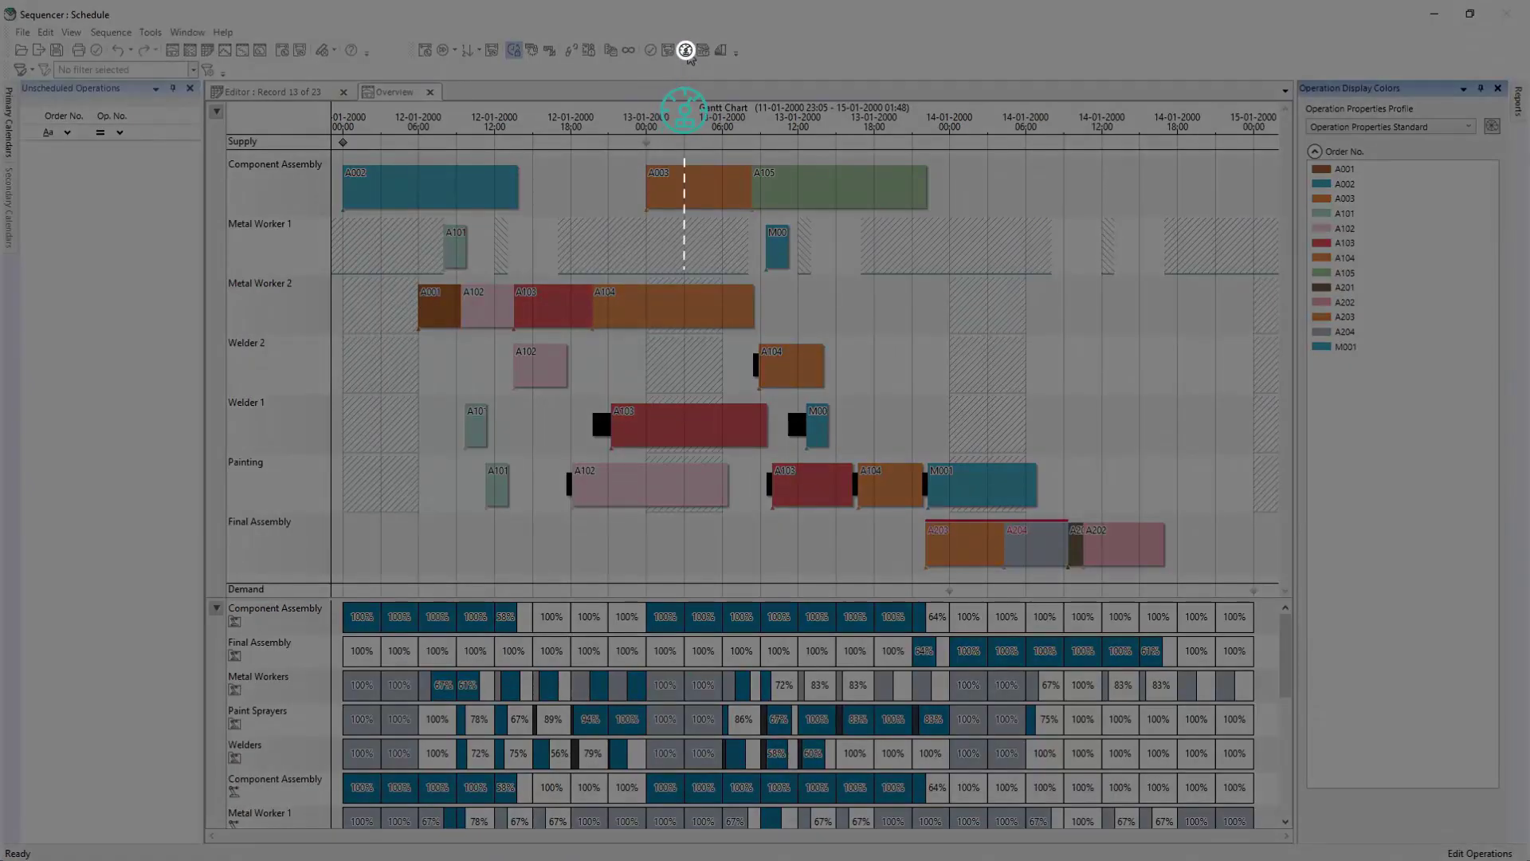
click(686, 51)
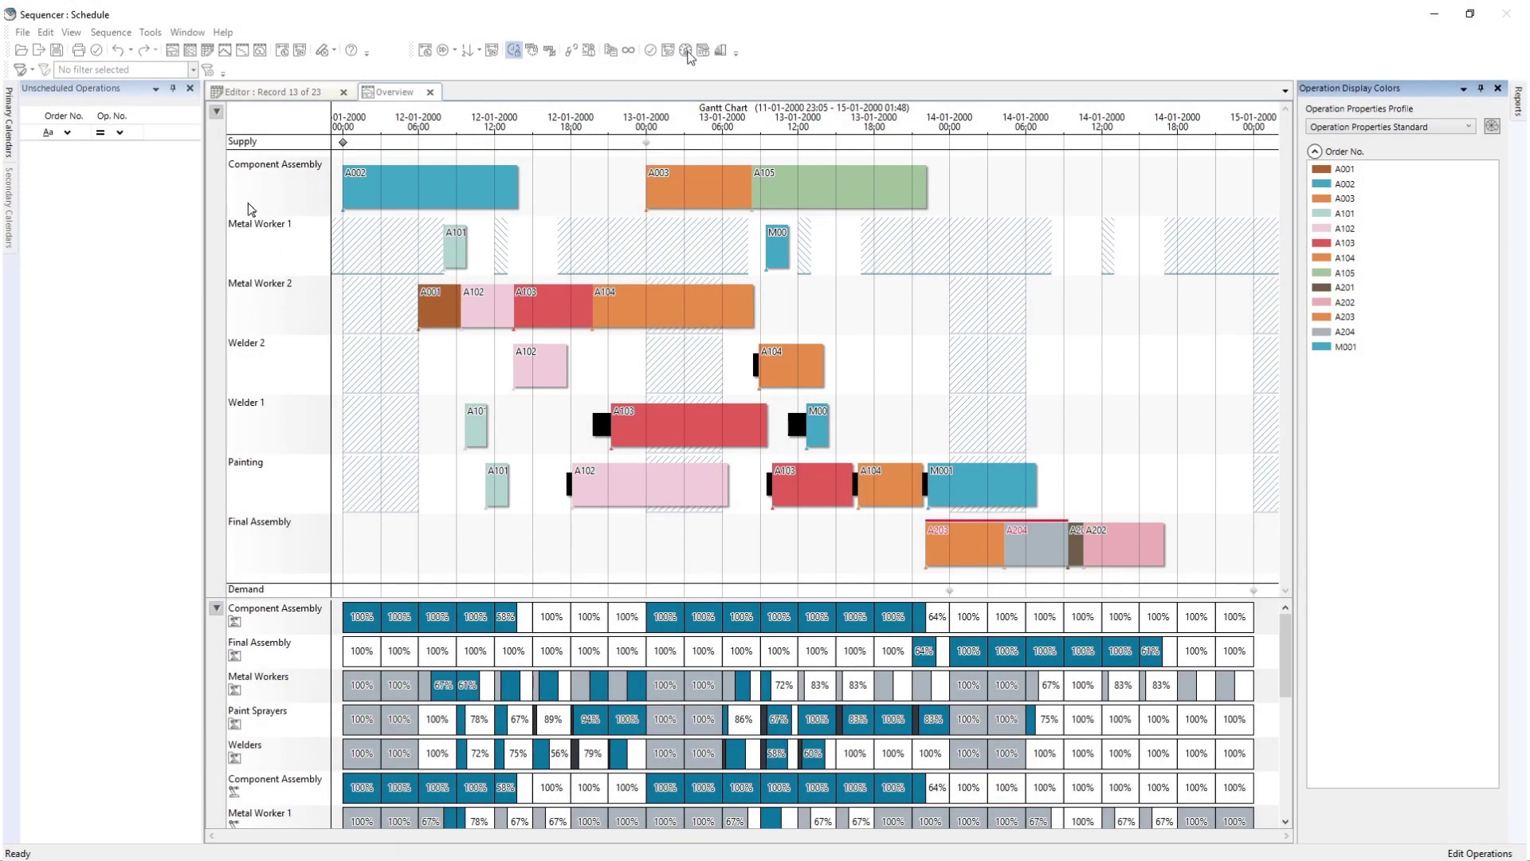
click(193, 69)
click(34, 177)
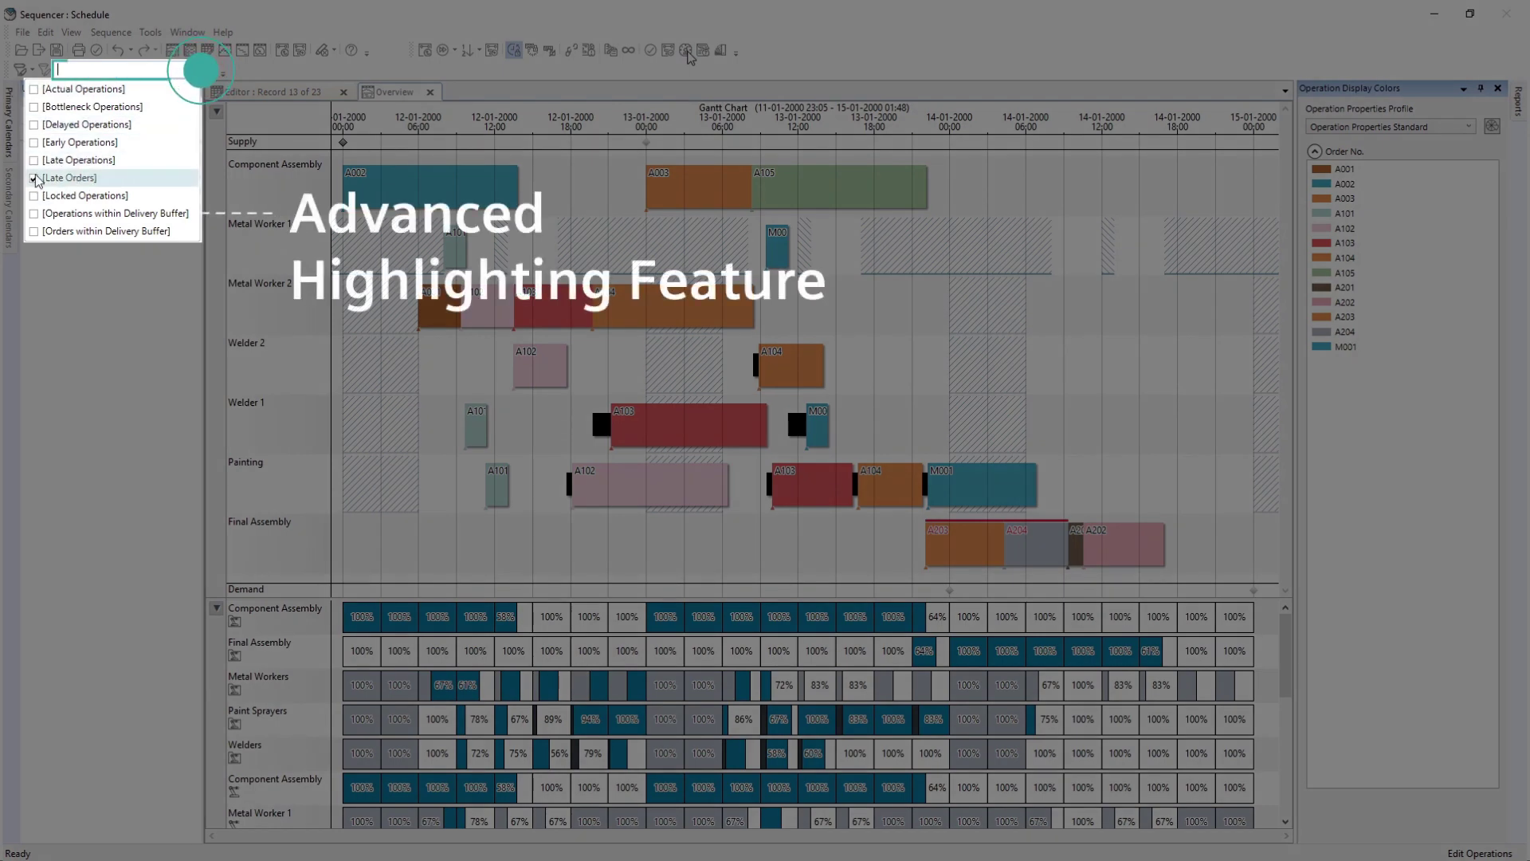
key(Return)
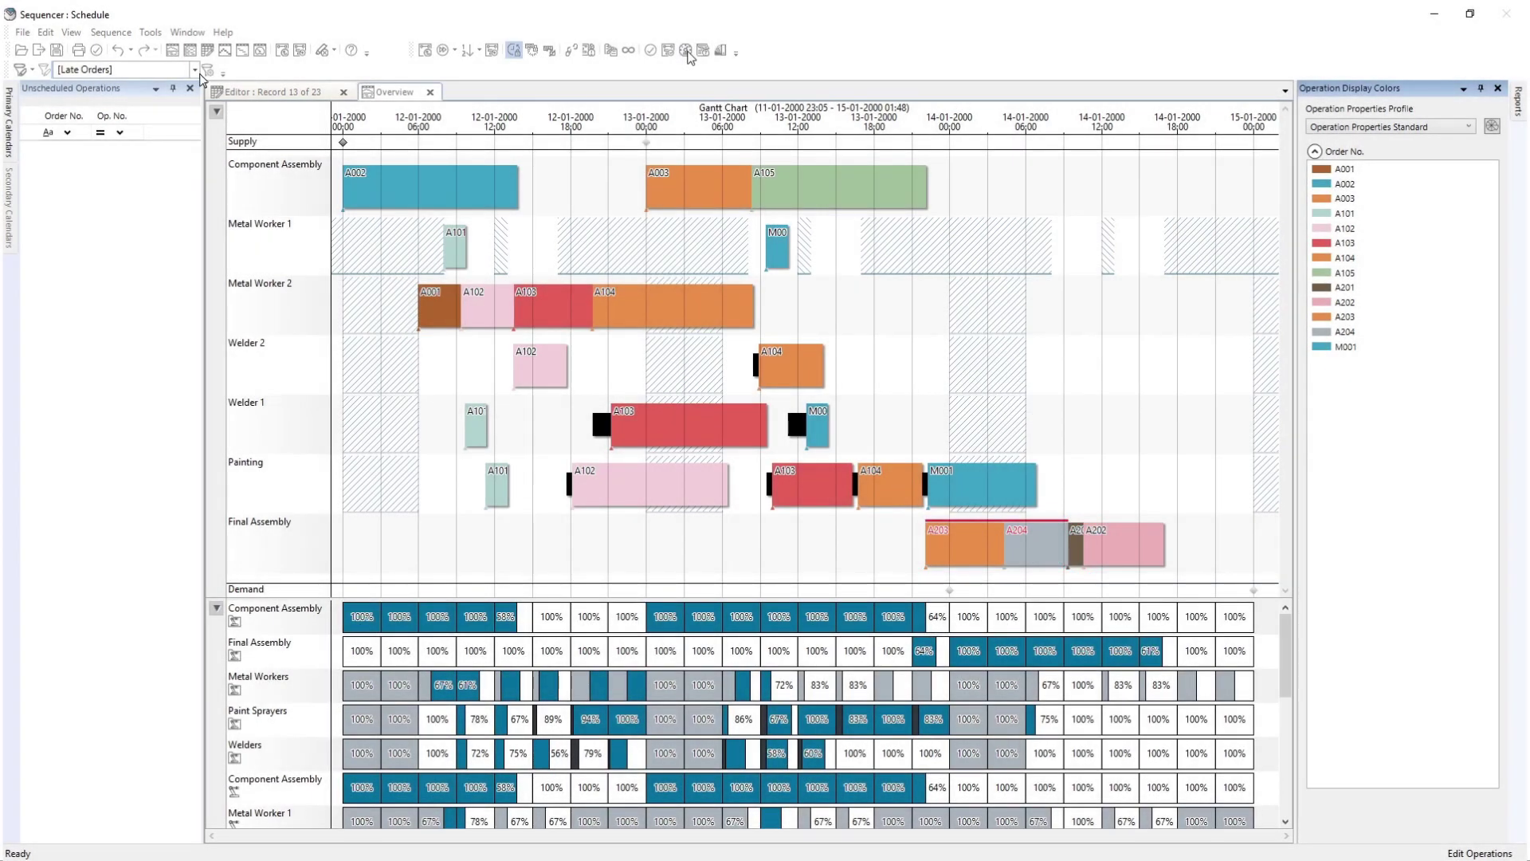
click(283, 50)
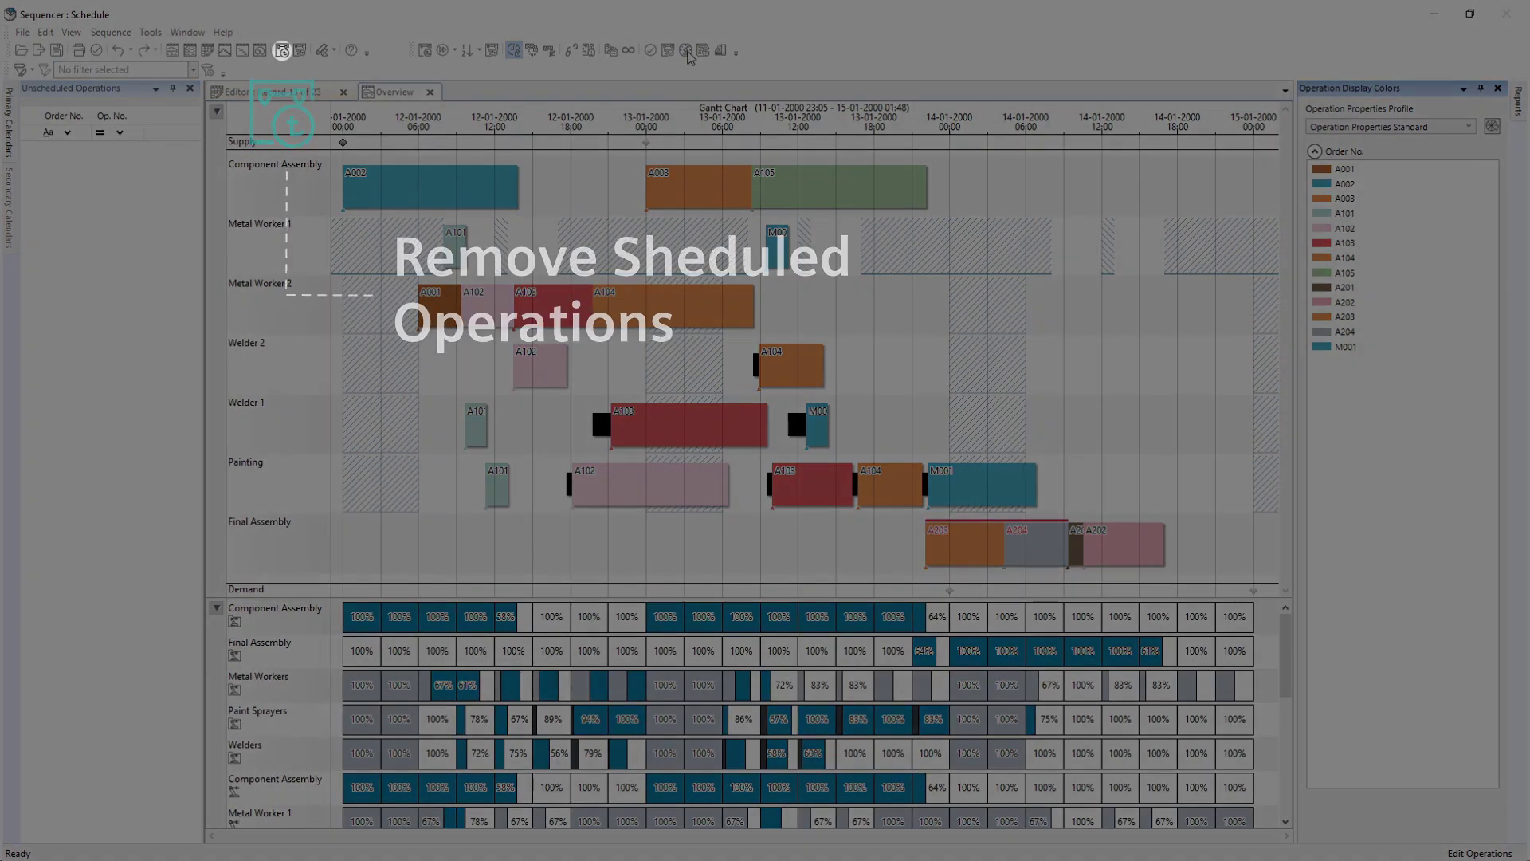
Backward-sequence by priority, validate, and confirm statistics show 0 late and 11 early orders.
click(110, 32)
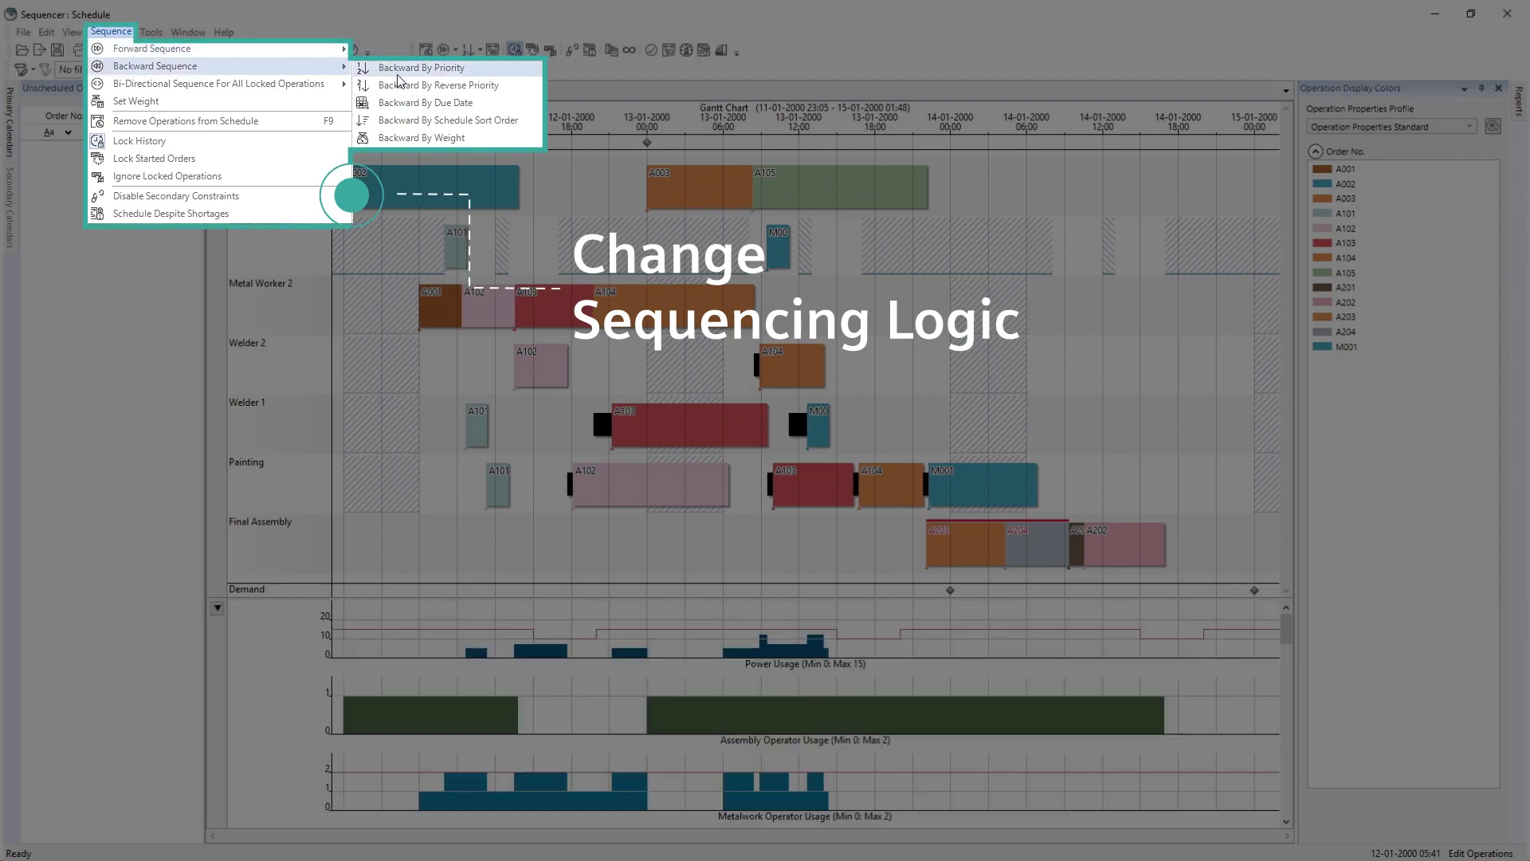
click(425, 102)
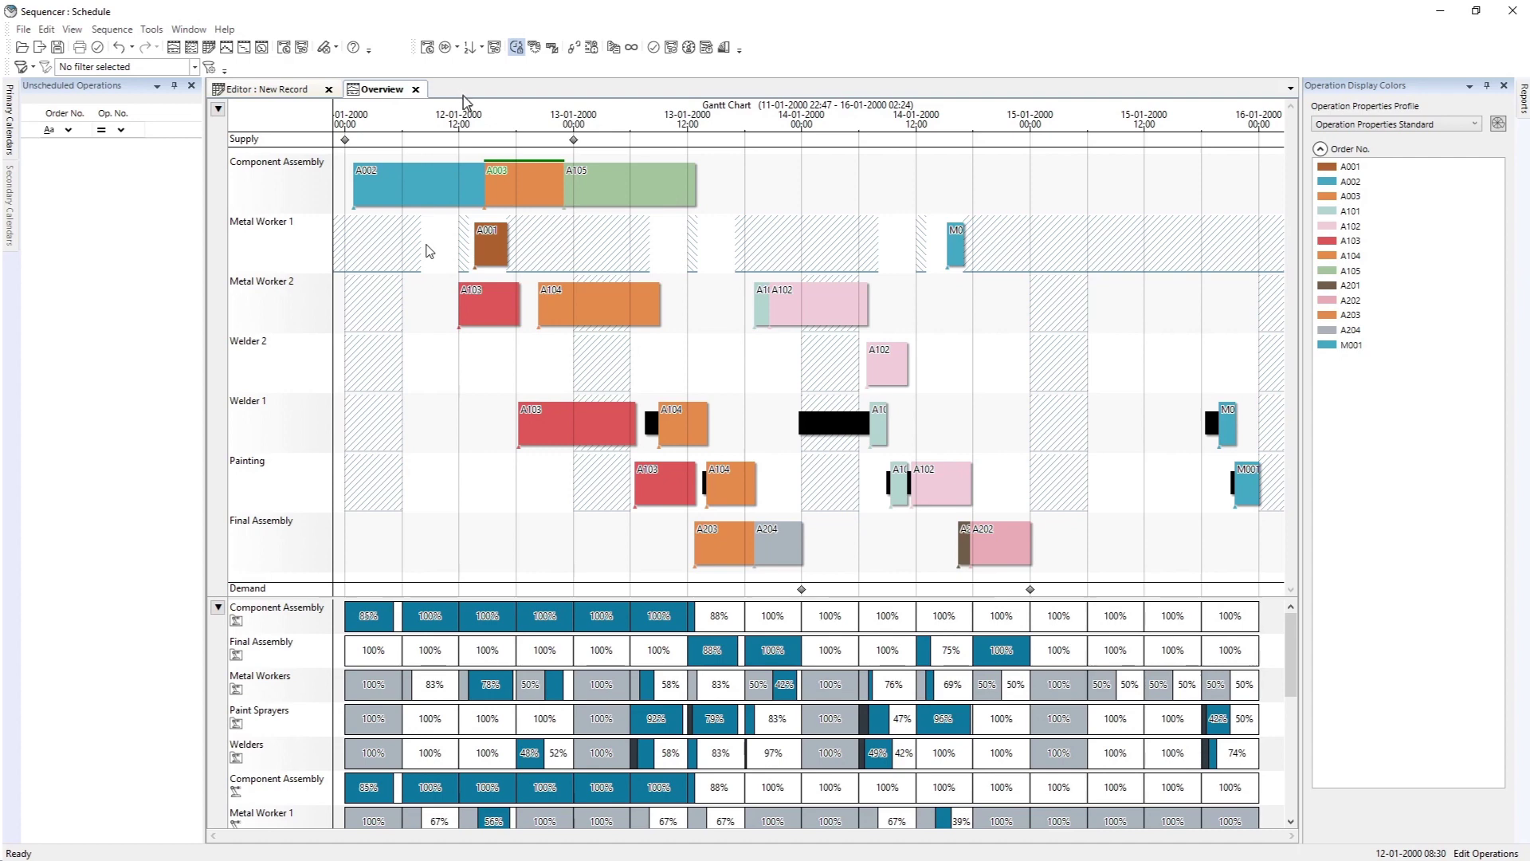
click(654, 47)
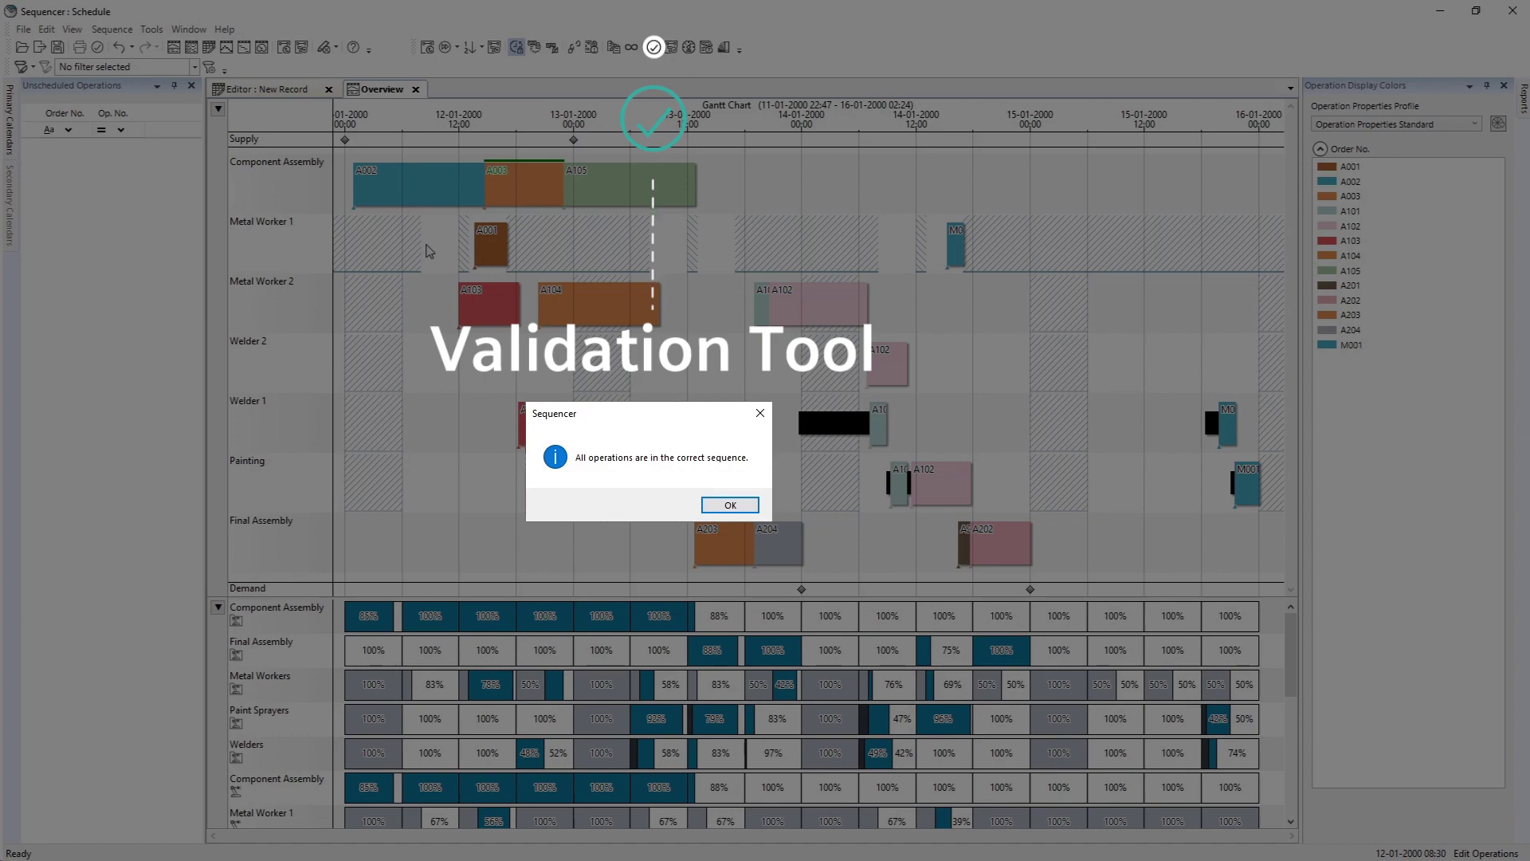
key(Return)
click(688, 47)
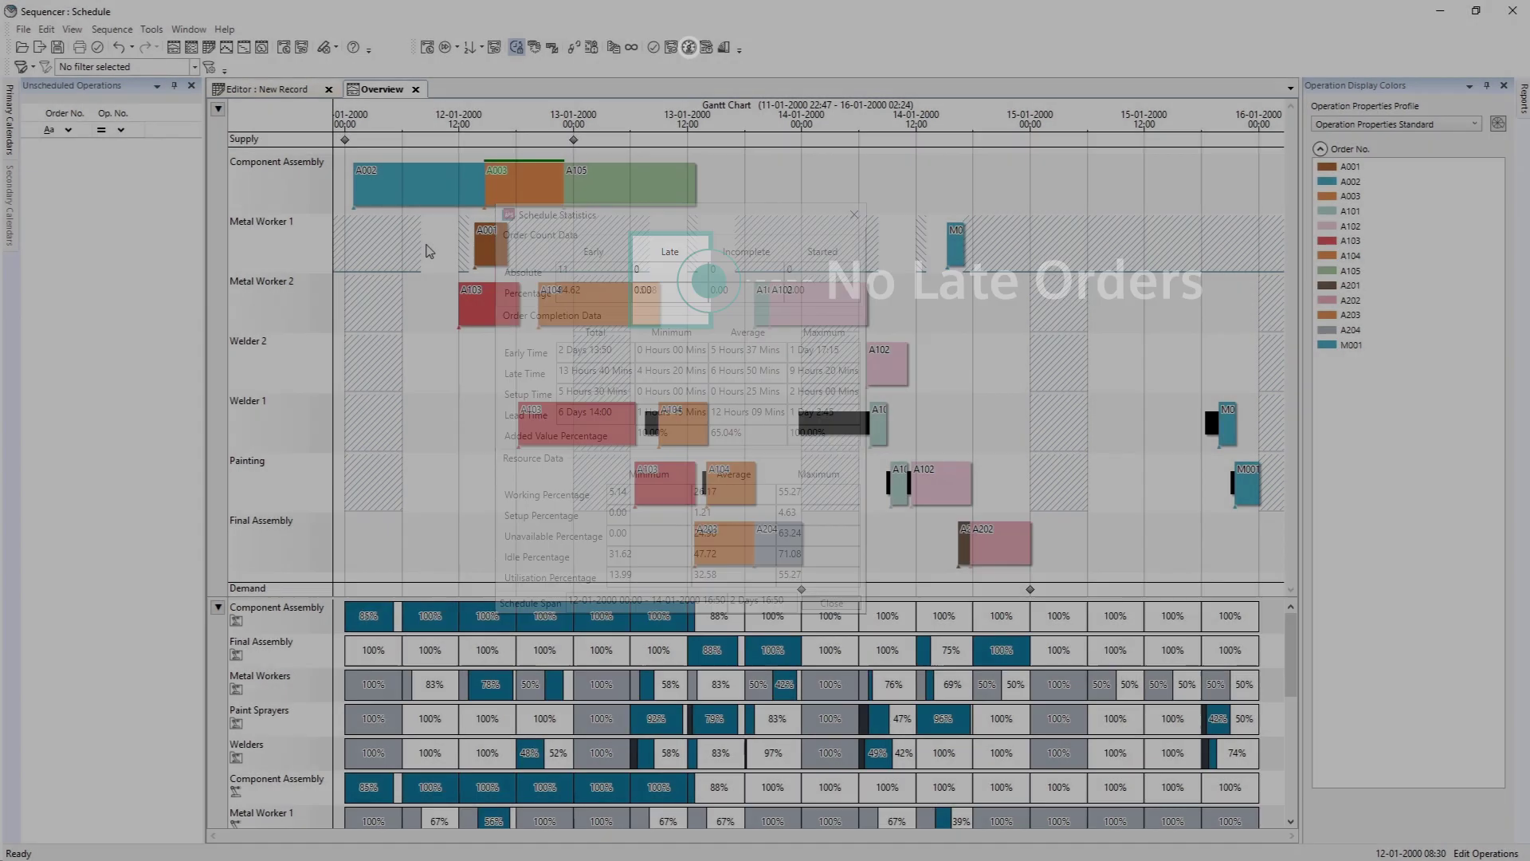
key(Escape)
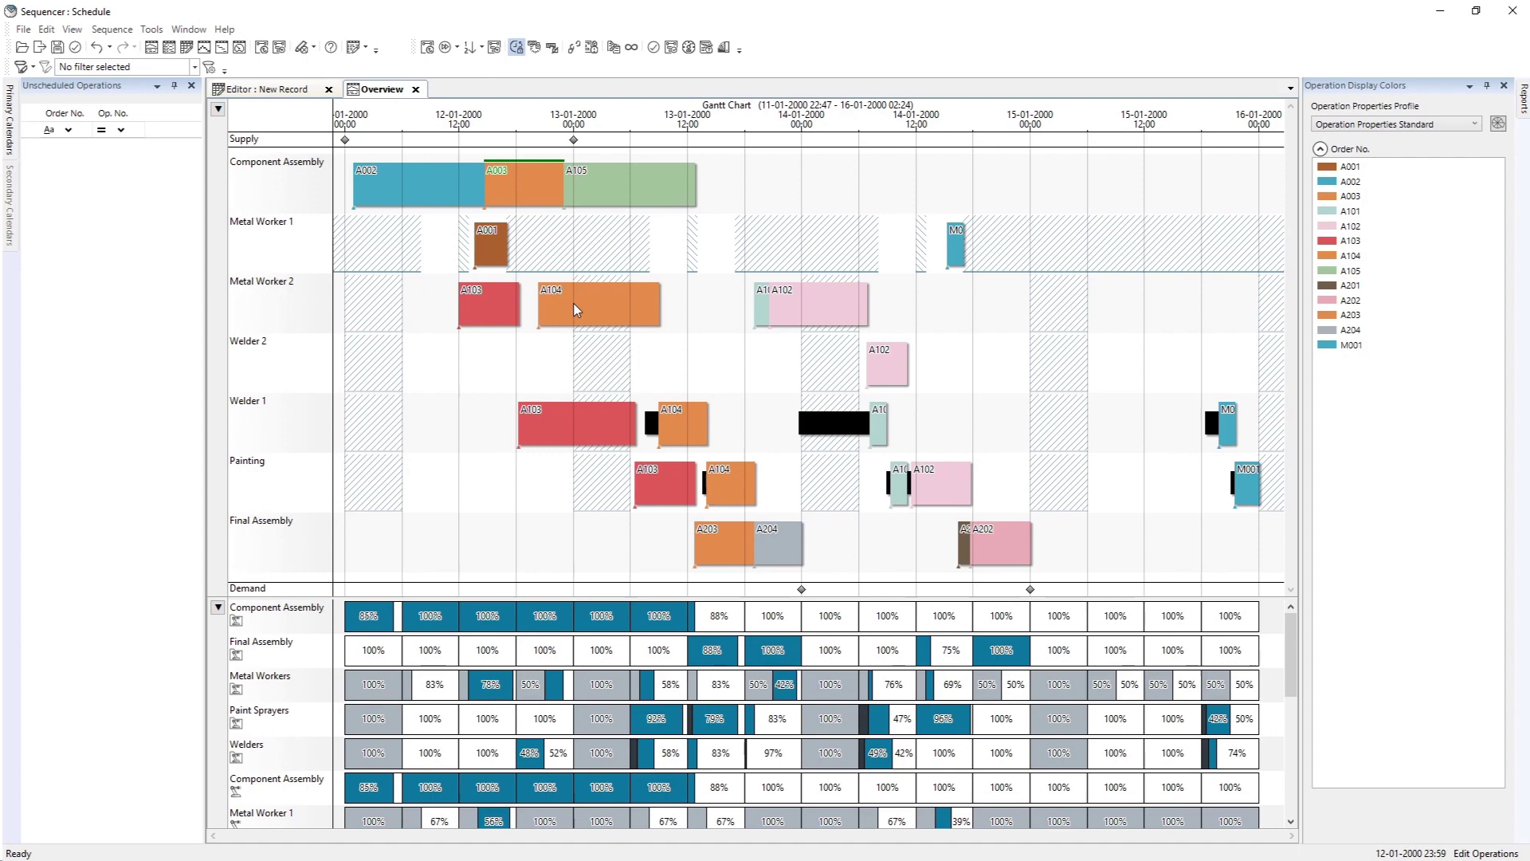
Move A104's first operation from Metal Worker 2 to Metal Worker 1, accepting the overlap warning.
drag(567, 300, 500, 245)
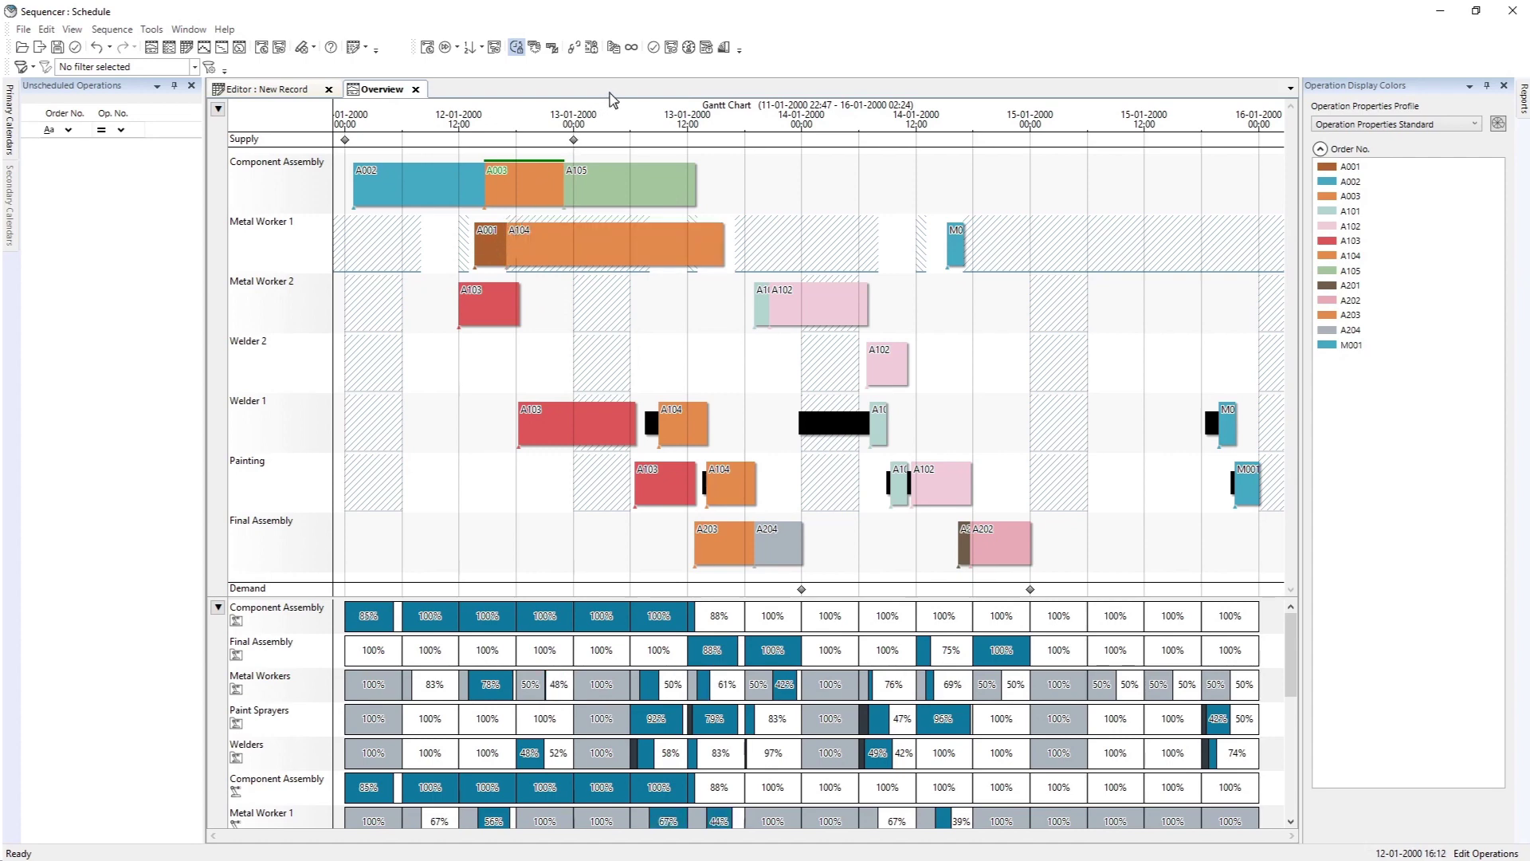
click(653, 47)
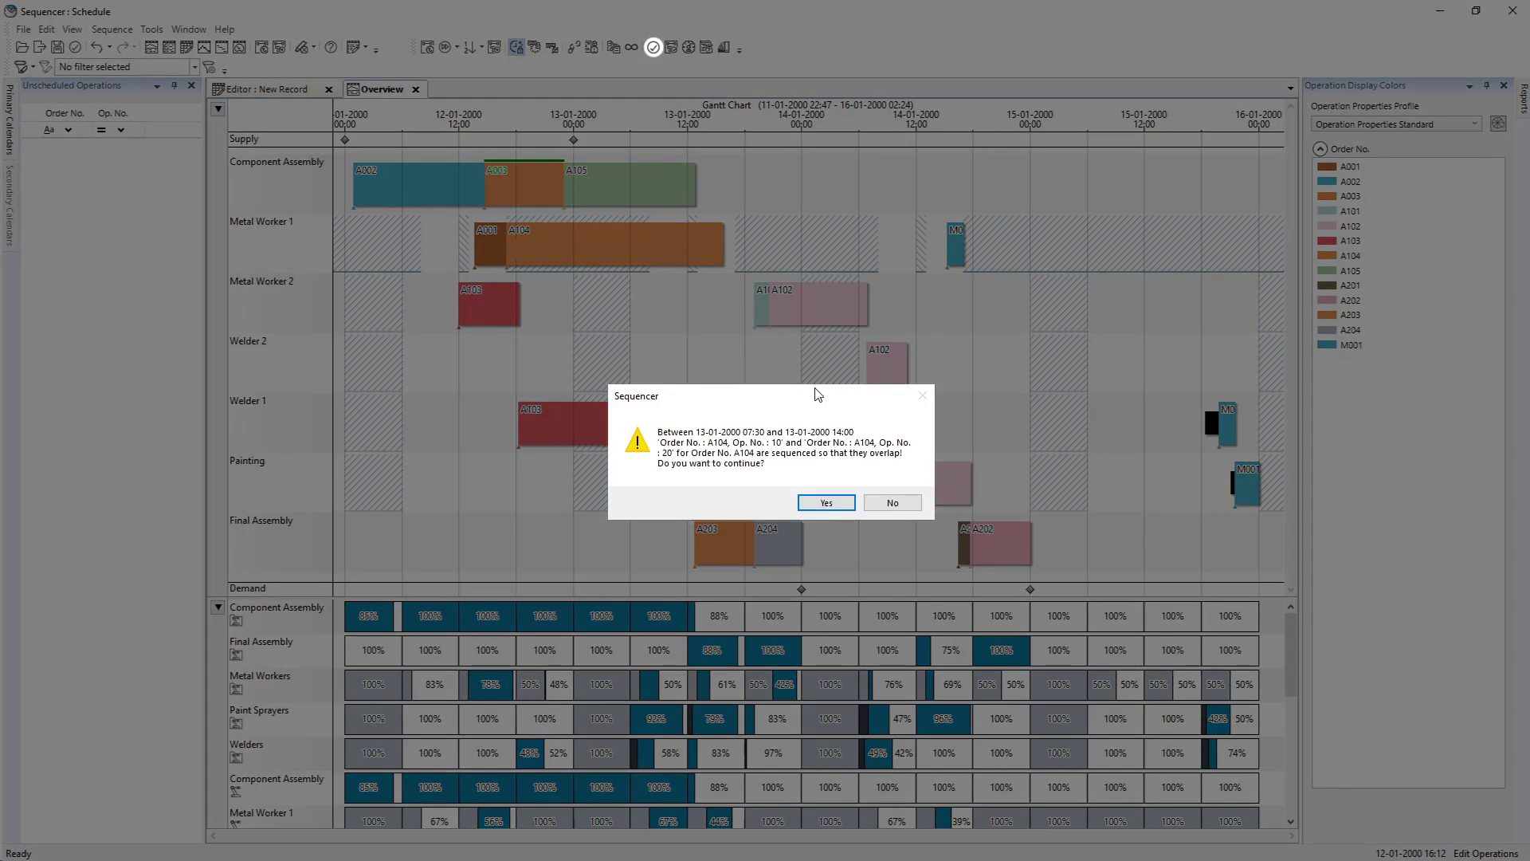
click(842, 503)
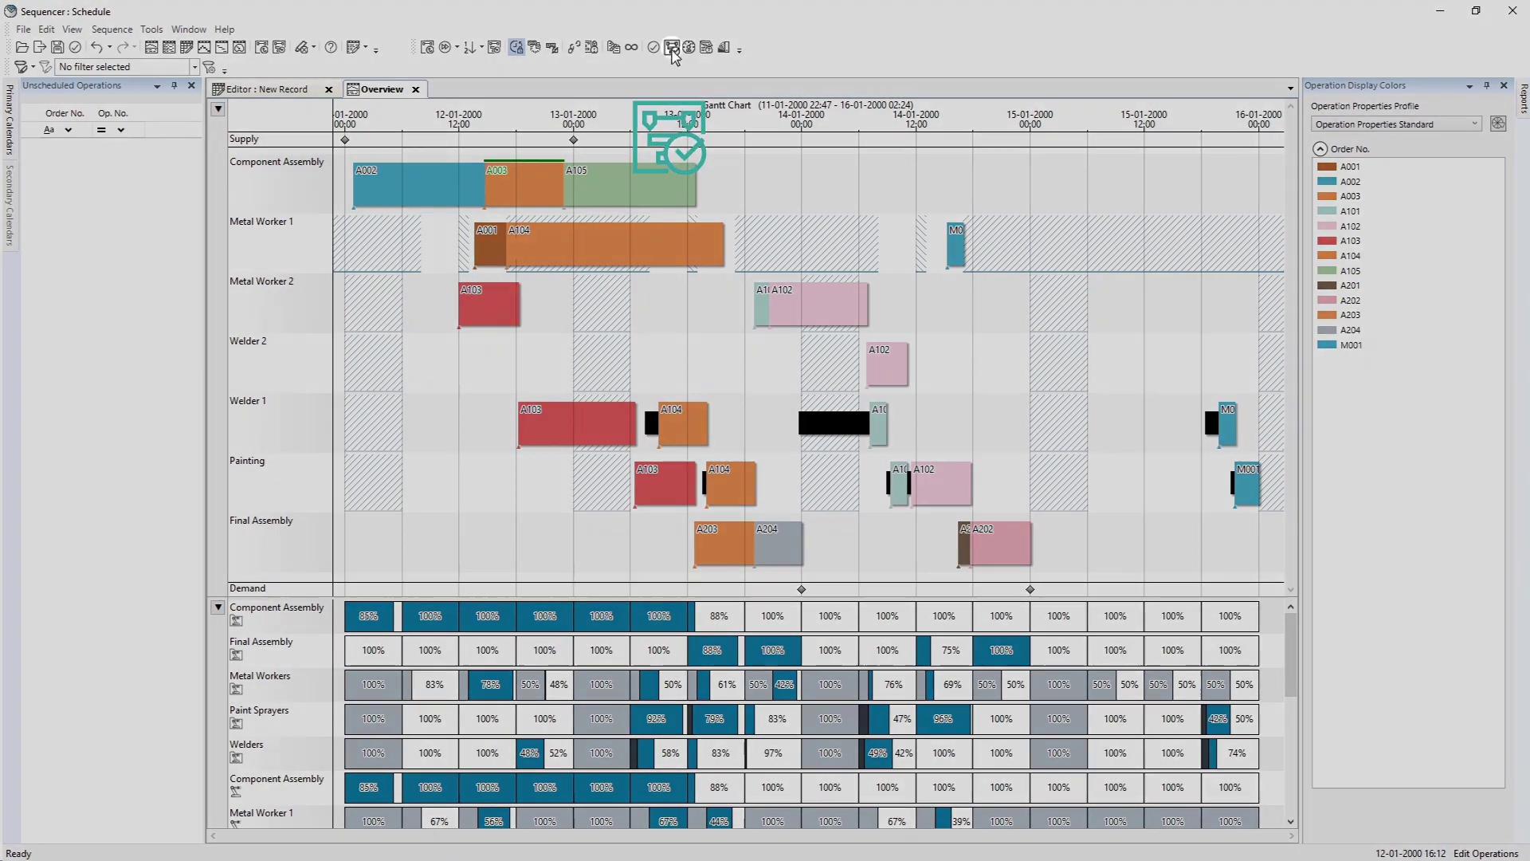
Run Repair Schedule, keeping A104's first operation on Metal Worker 1.
click(671, 47)
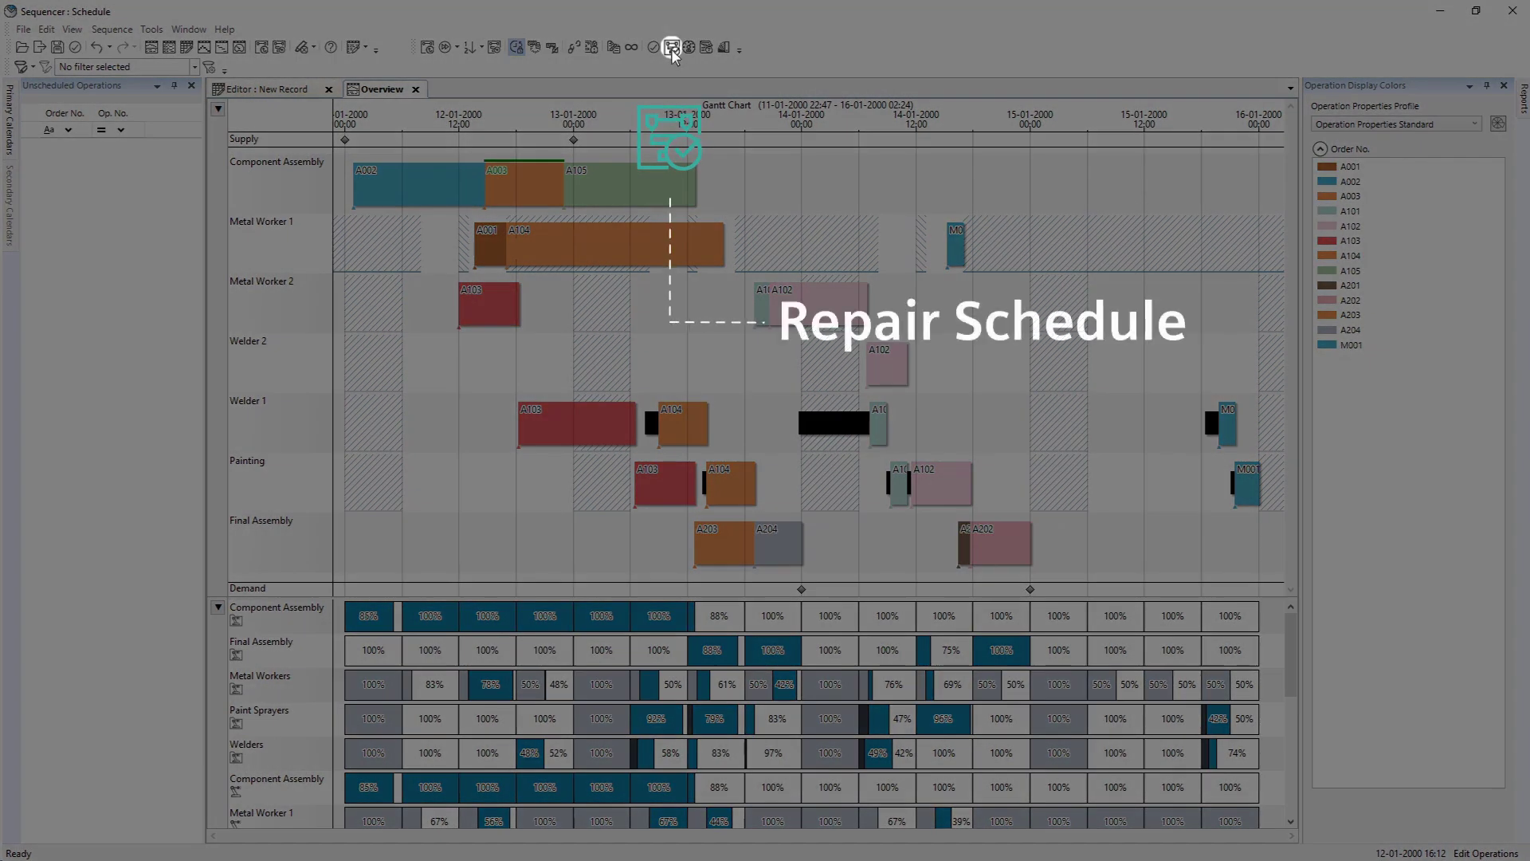